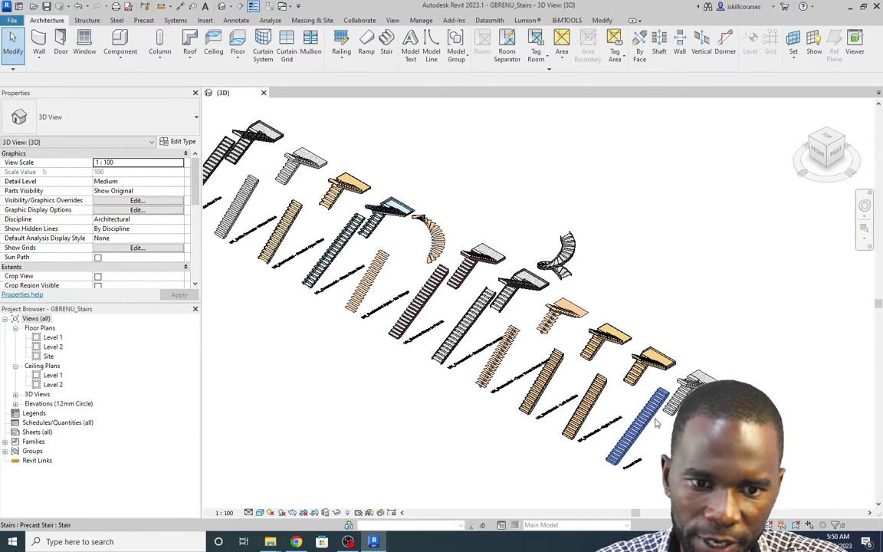
# Create a new project from the Metric-Architectural Template, opening its Level 1 floor plan.
pyautogui.scroll(4, 577, 388)
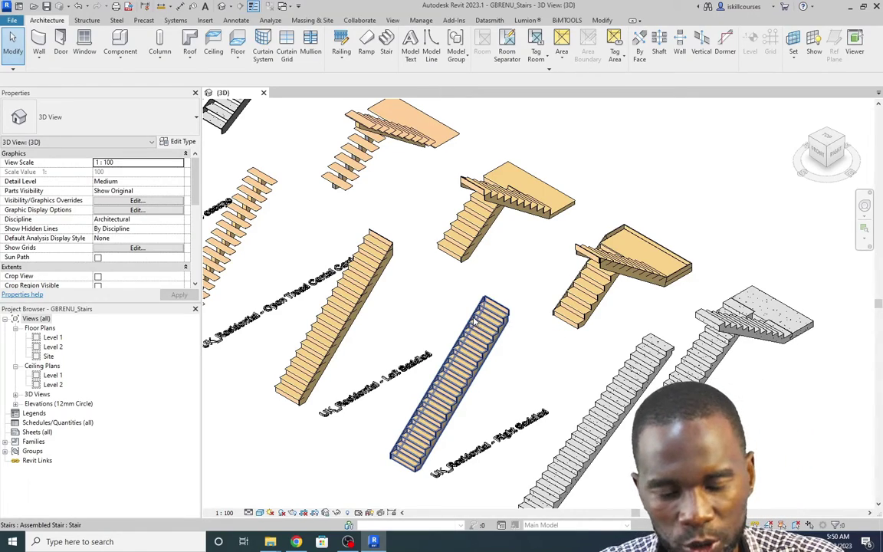
pyautogui.scroll(-5, 474, 321)
pyautogui.scroll(5, 469, 317)
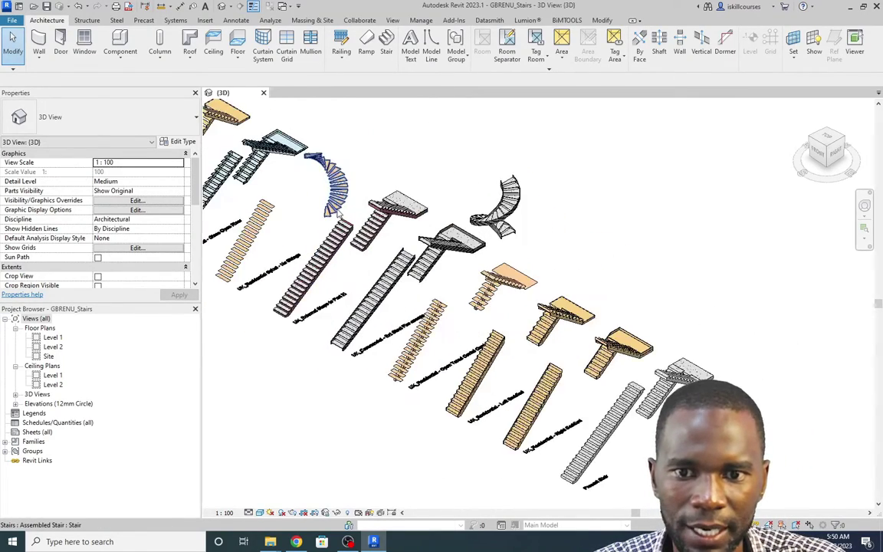
pyautogui.scroll(-3, 389, 250)
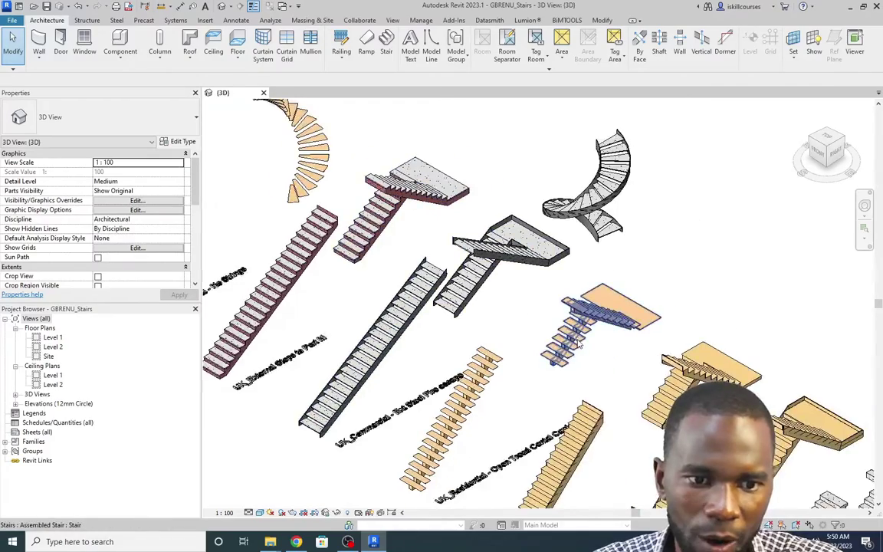
pyautogui.scroll(4, 604, 356)
pyautogui.scroll(-3, 442, 261)
pyautogui.scroll(3, 498, 273)
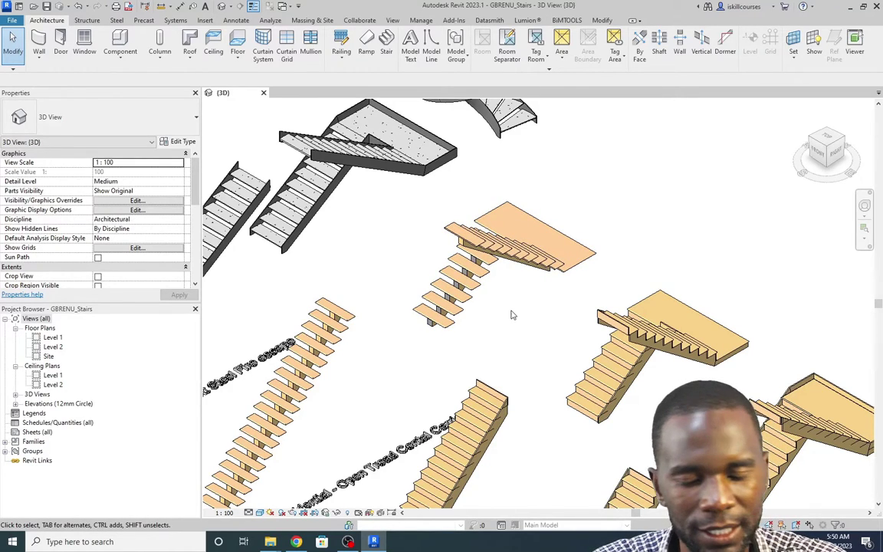
pyautogui.scroll(-5, 516, 317)
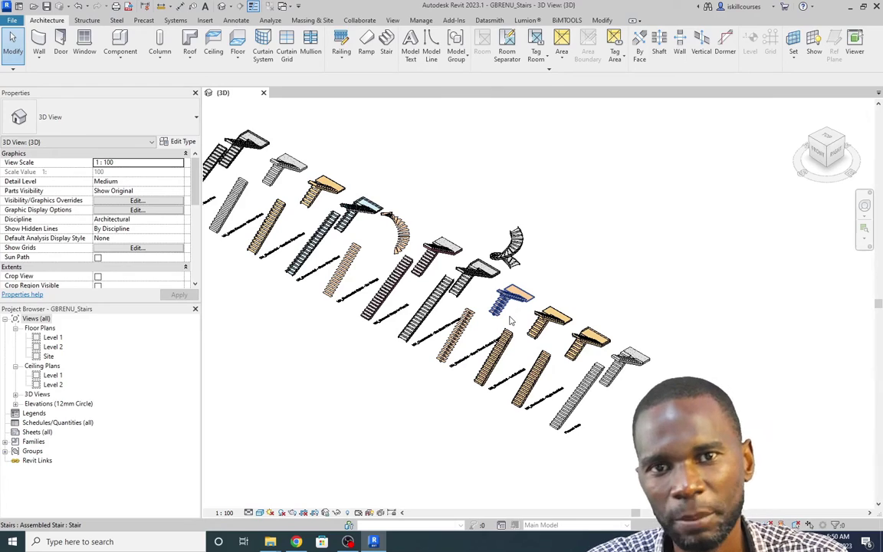
pyautogui.scroll(-3, 427, 272)
pyautogui.scroll(5, 356, 232)
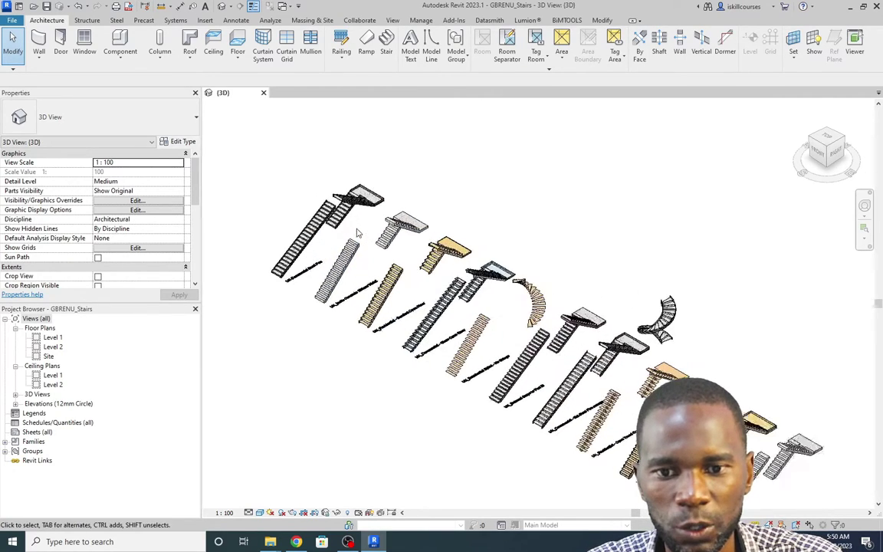
pyautogui.scroll(5, 360, 236)
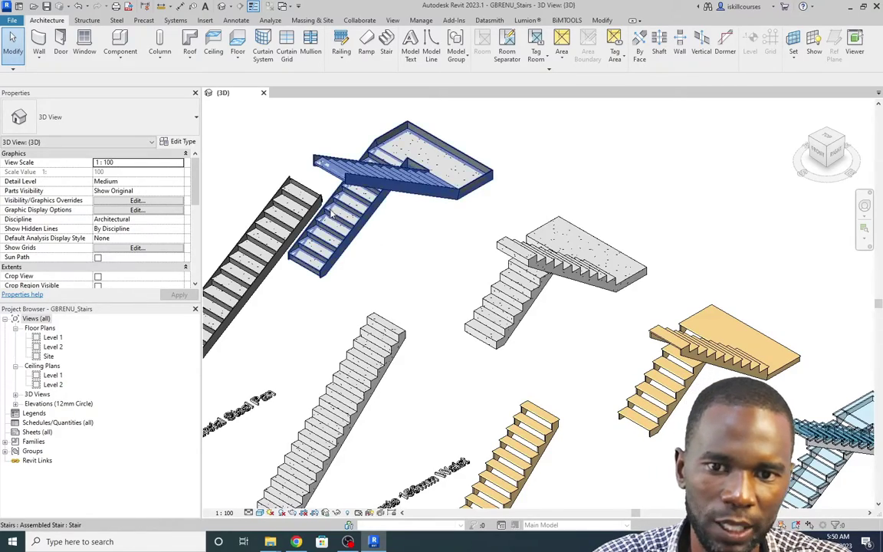
pyautogui.scroll(-5, 373, 243)
pyautogui.scroll(5, 555, 357)
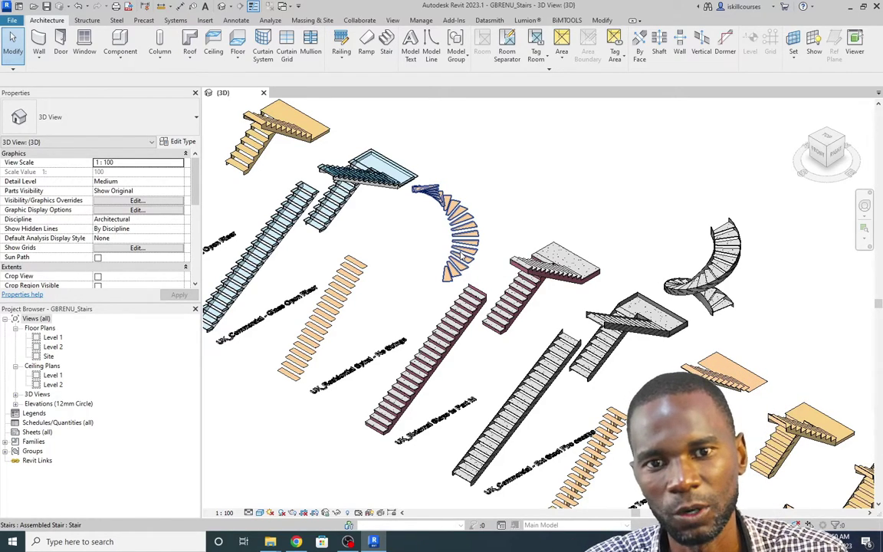
pyautogui.scroll(-3, 396, 242)
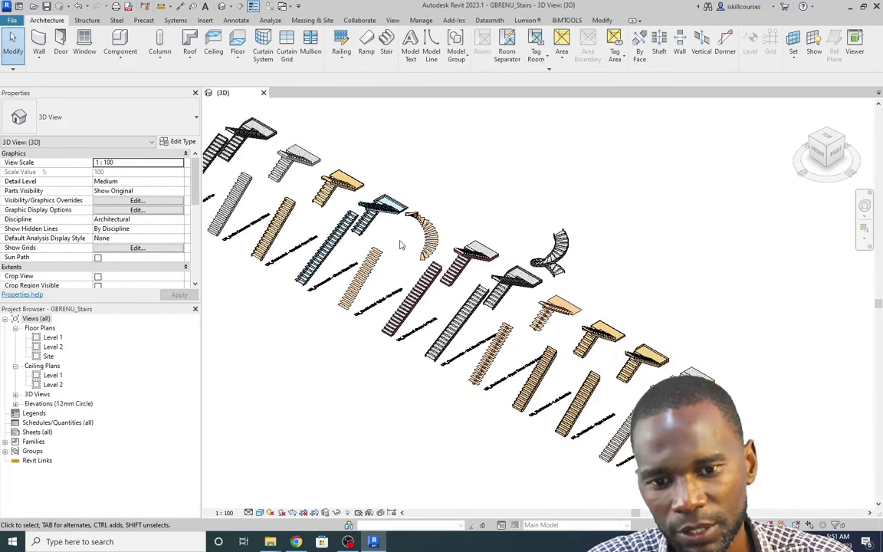
pyautogui.scroll(5, 441, 276)
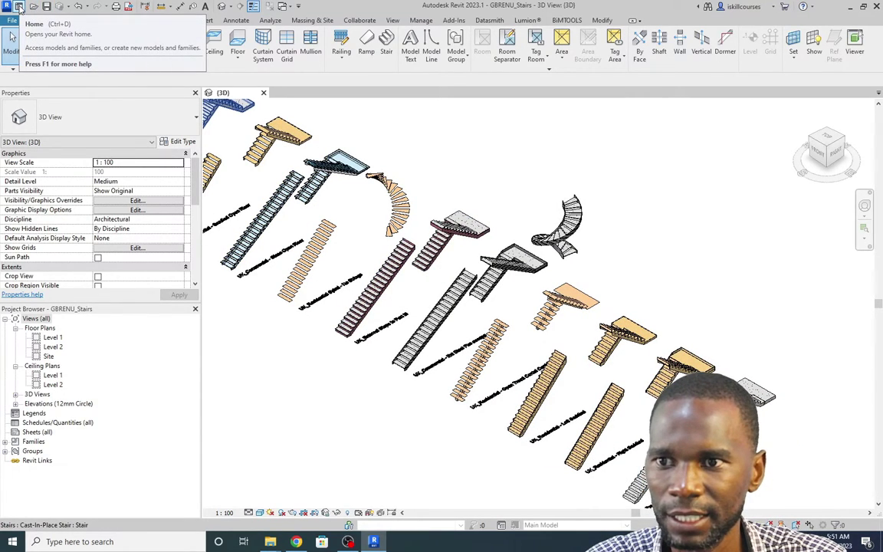
pyautogui.click(19, 6)
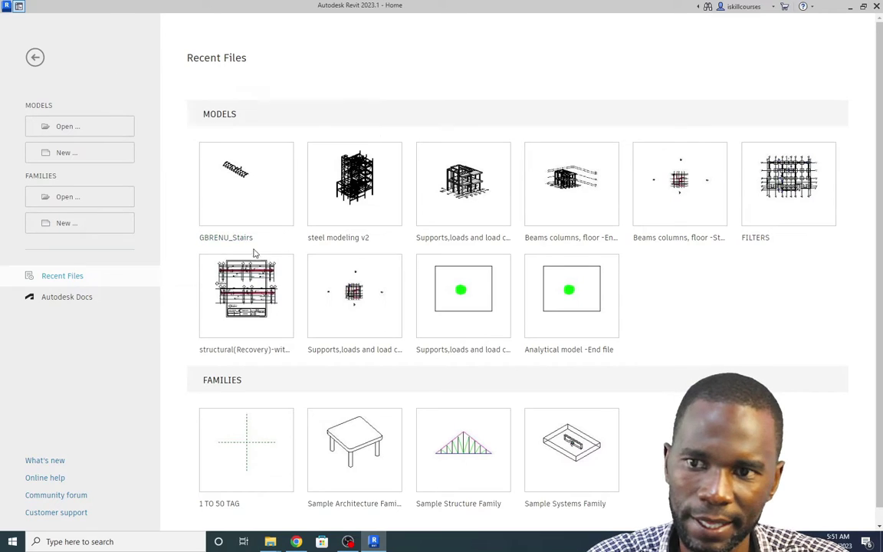
pyautogui.click(71, 153)
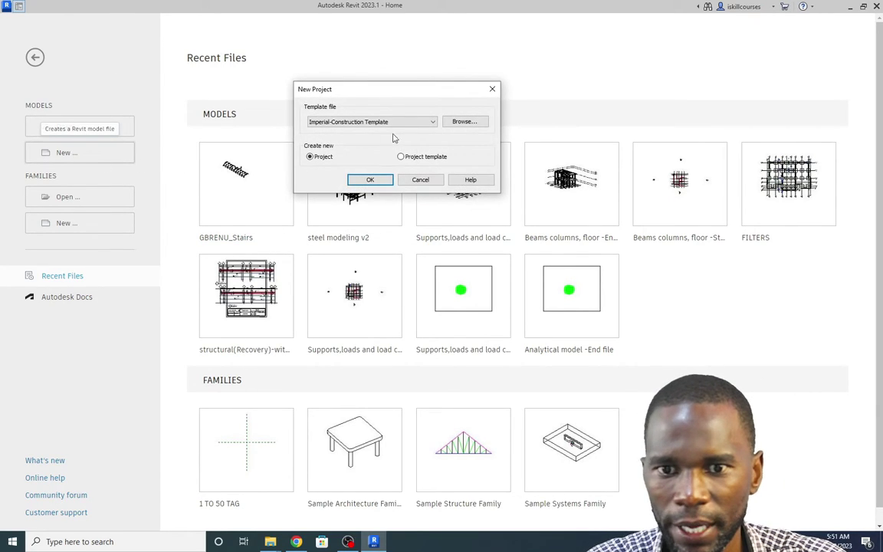
pyautogui.click(433, 123)
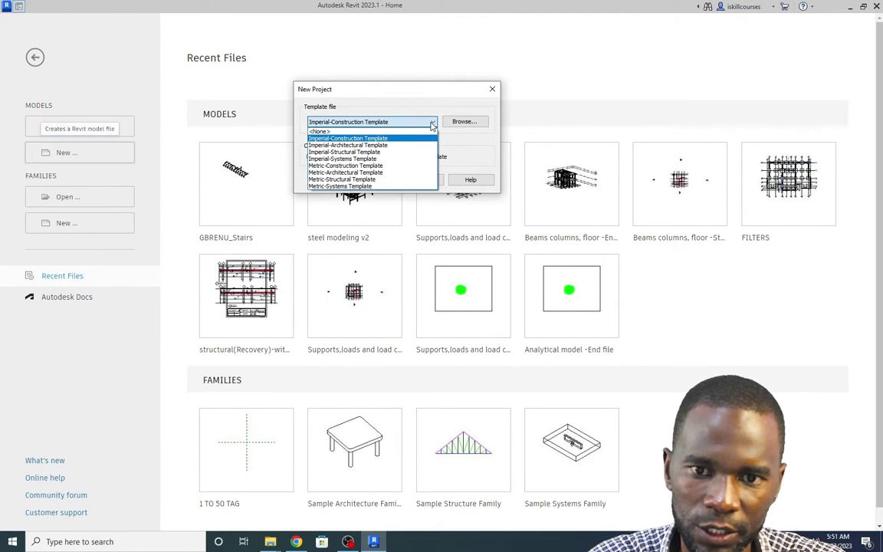
pyautogui.click(349, 174)
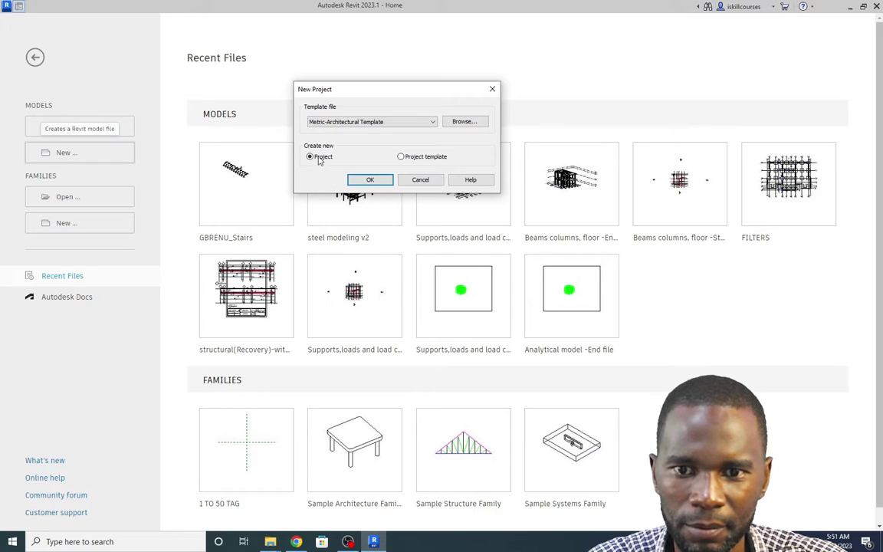
pyautogui.click(370, 179)
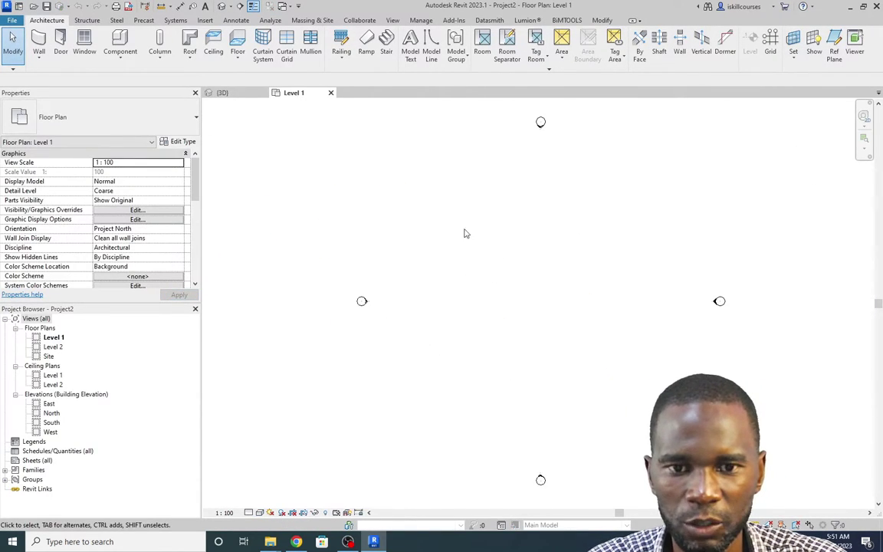
pyautogui.scroll(-3, 387, 220)
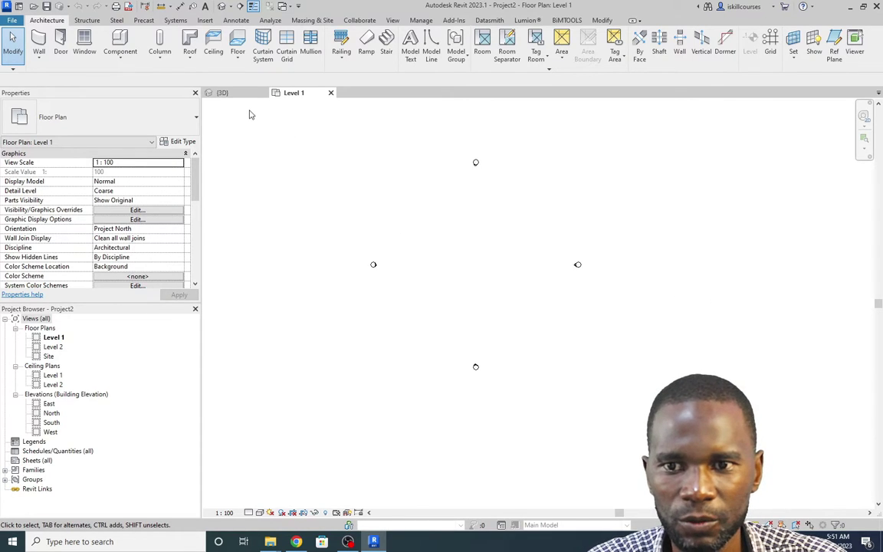
pyautogui.click(224, 93)
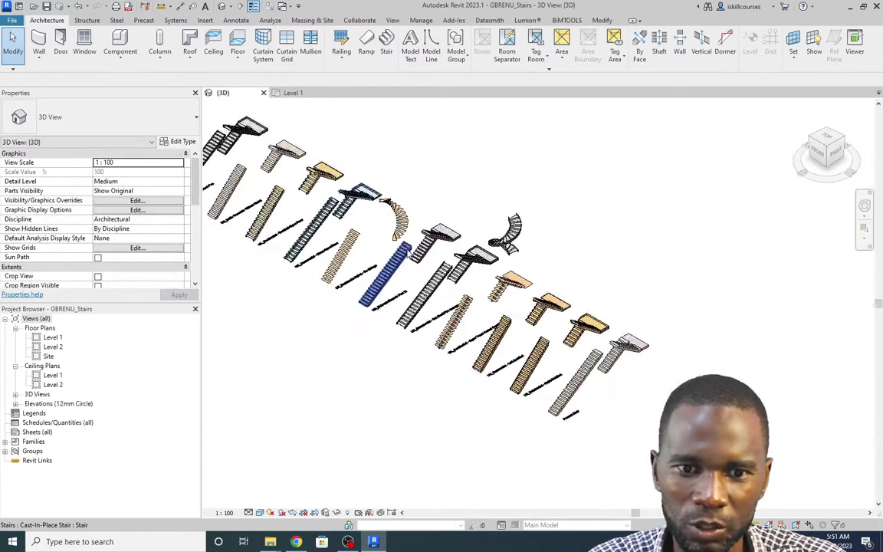
pyautogui.moveTo(387, 272)
pyautogui.keyDown('shift'); pyautogui.mouseDown(button='middle')
pyautogui.moveTo(418, 268)
pyautogui.moveTo(376, 261)
pyautogui.mouseUp(button='middle'); pyautogui.keyUp('shift')
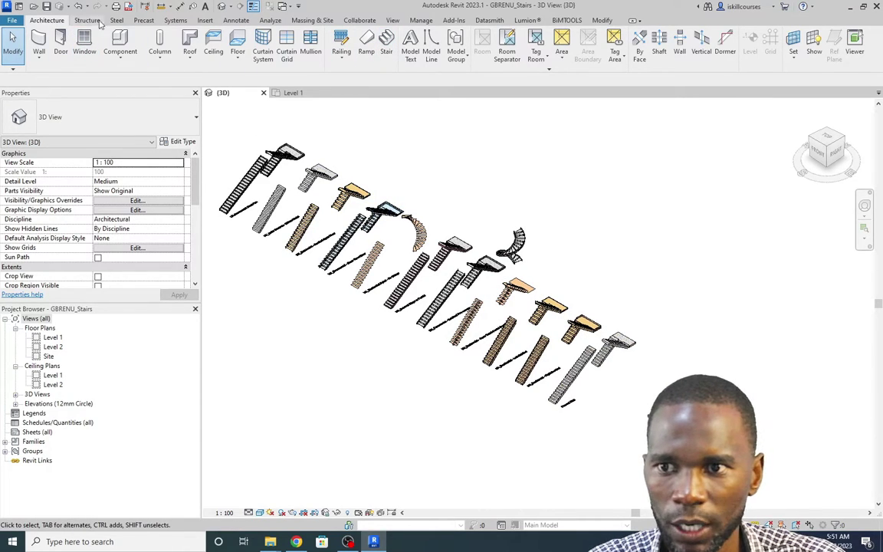
pyautogui.click(387, 45)
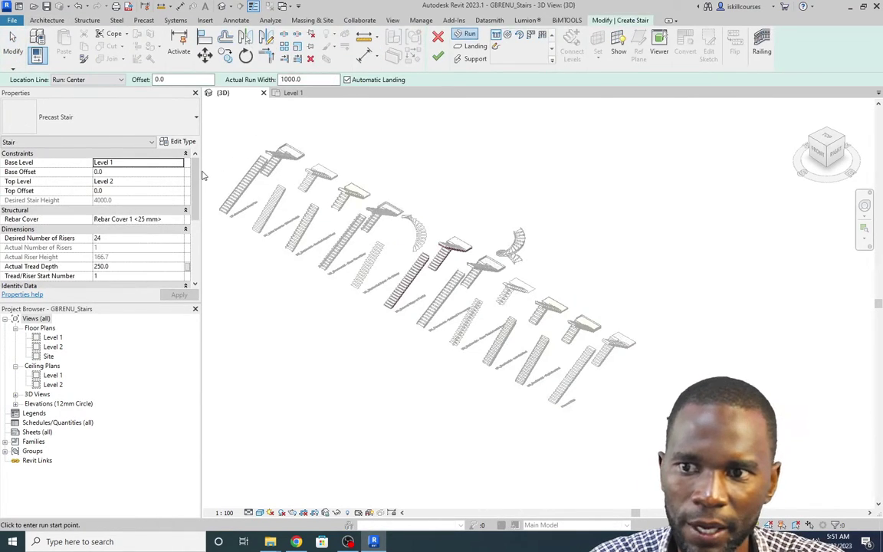
pyautogui.click(190, 117)
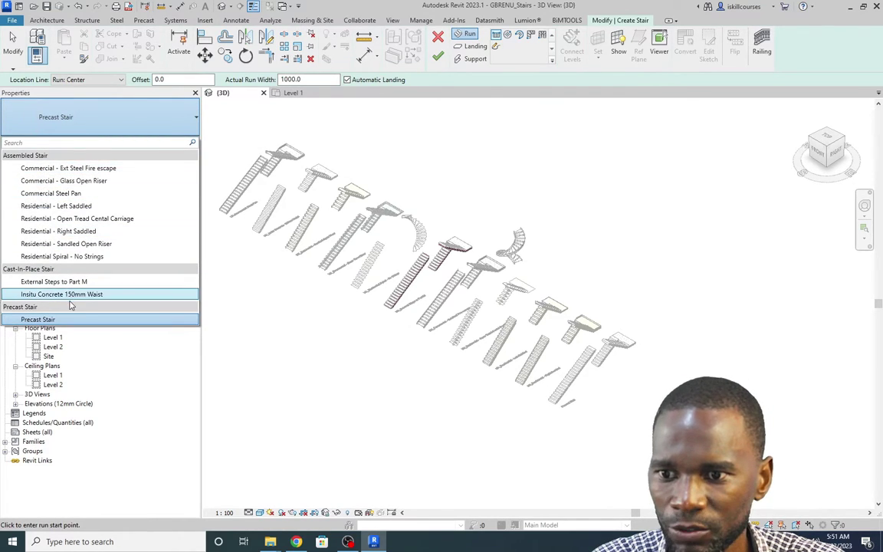
pyautogui.click(438, 39)
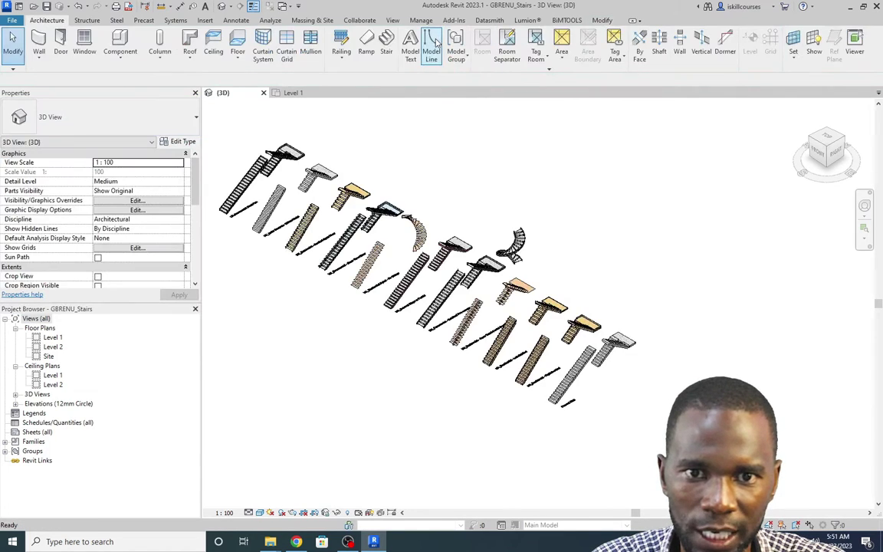
pyautogui.click(295, 93)
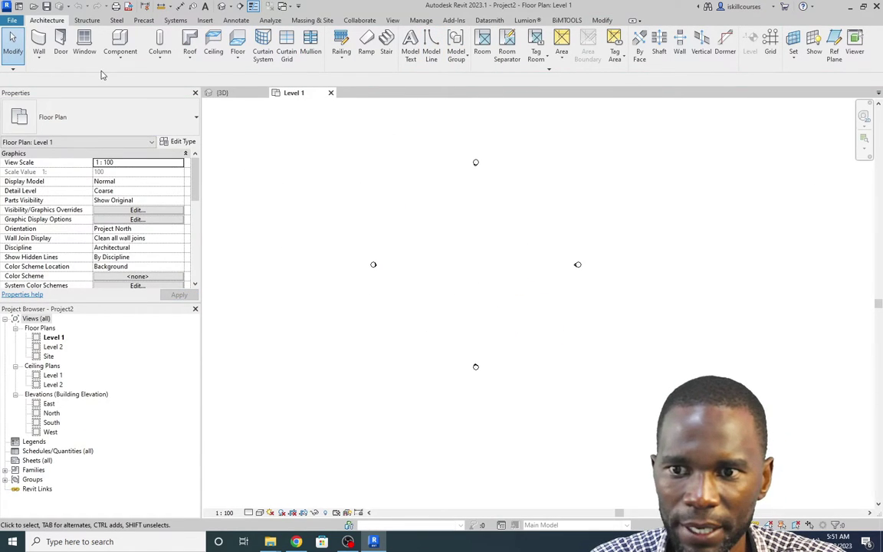
pyautogui.click(387, 42)
pyautogui.click(191, 117)
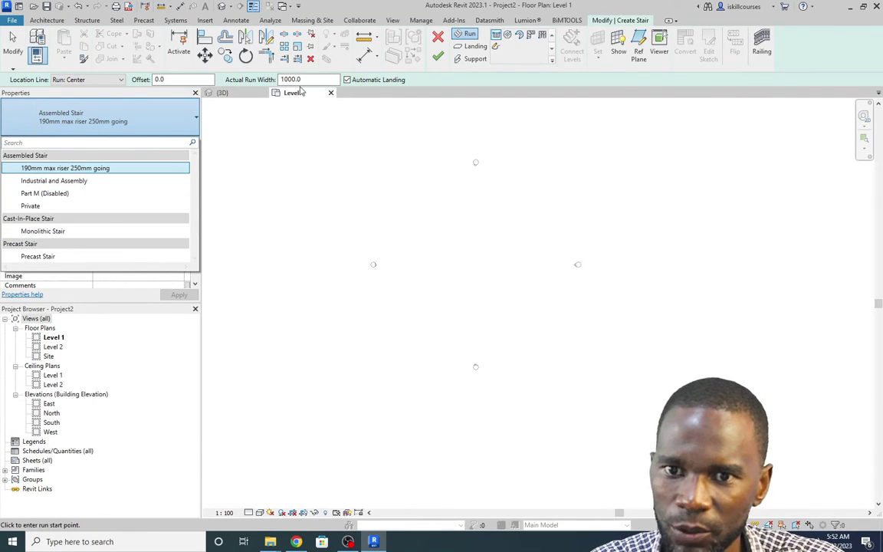
pyautogui.press('Escape')
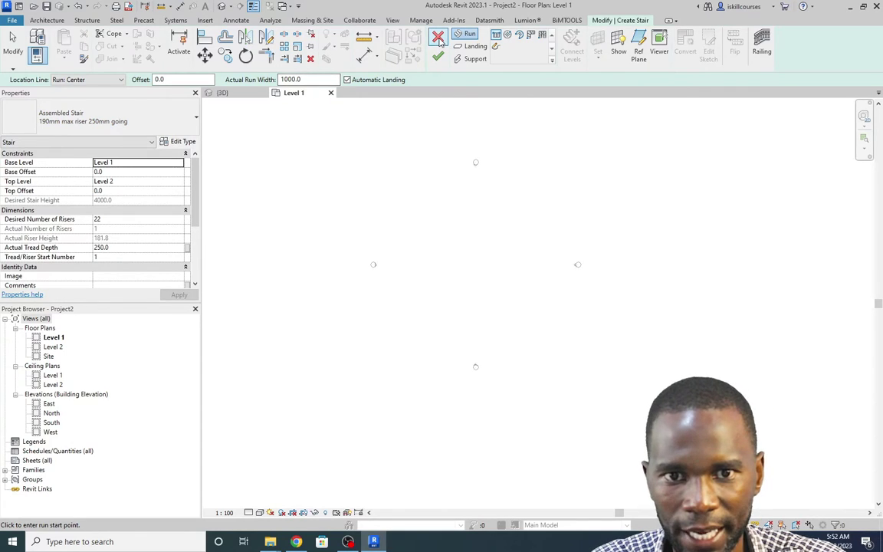
pyautogui.press('Escape')
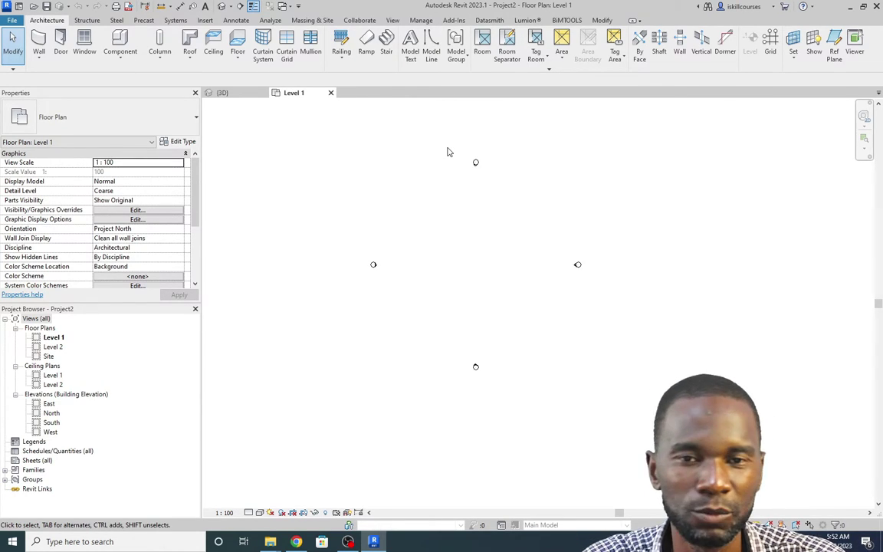
# Zoom out in the GBRENU_Stairs 3D view to review all the sample stairs.
pyautogui.click(222, 93)
pyautogui.scroll(2, 610, 368)
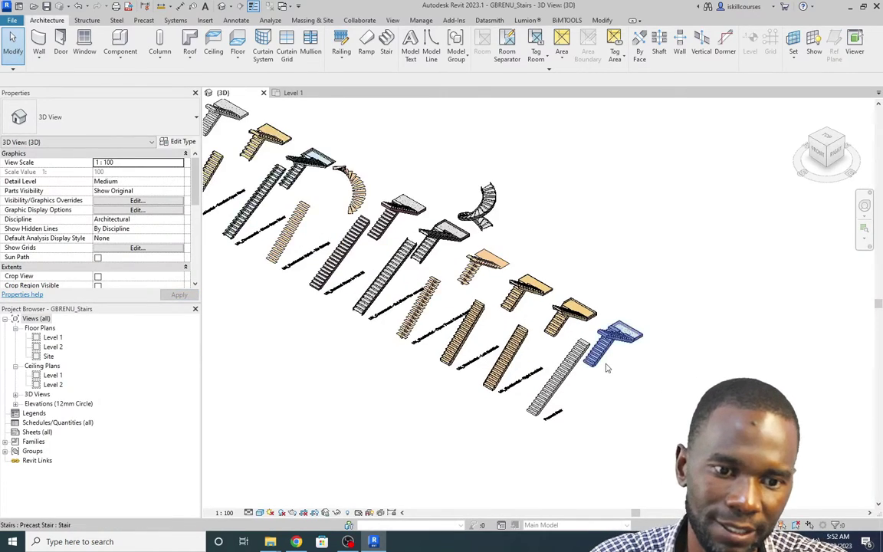
pyautogui.scroll(5, 483, 269)
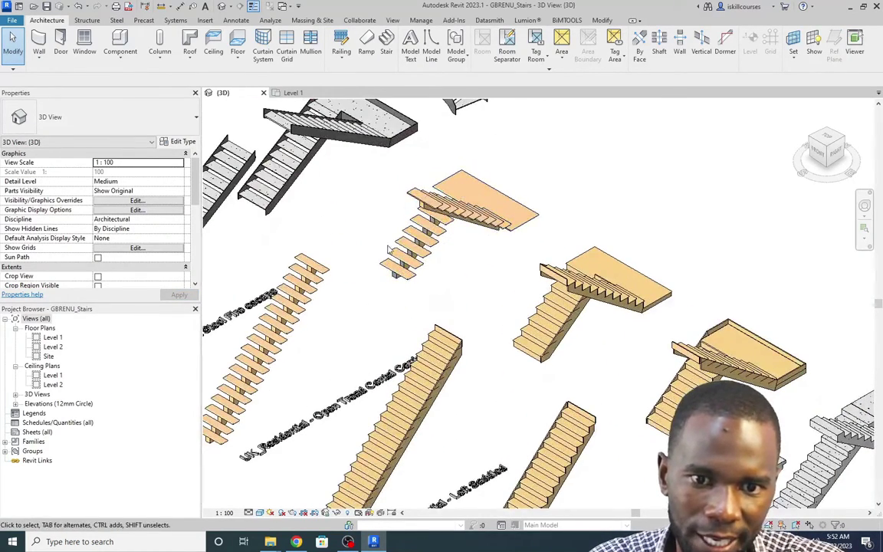
pyautogui.scroll(2, 426, 264)
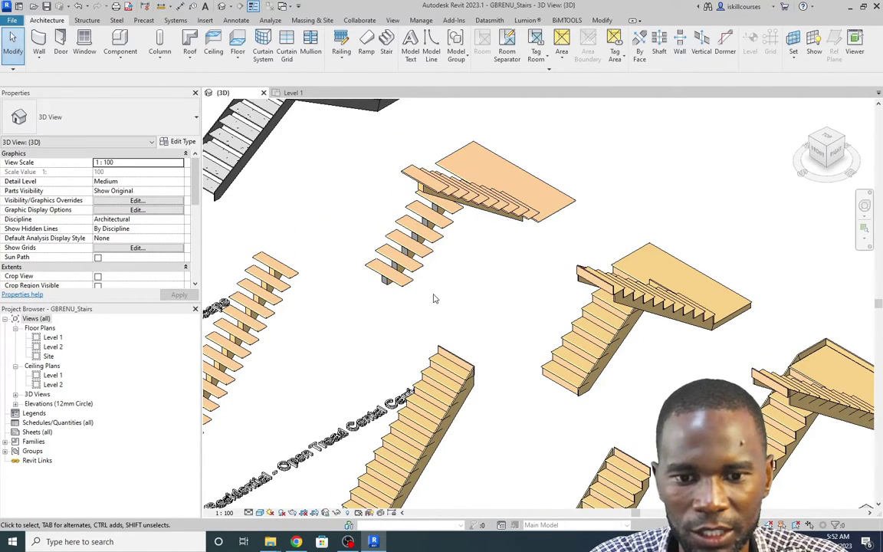
pyautogui.scroll(-8, 433, 263)
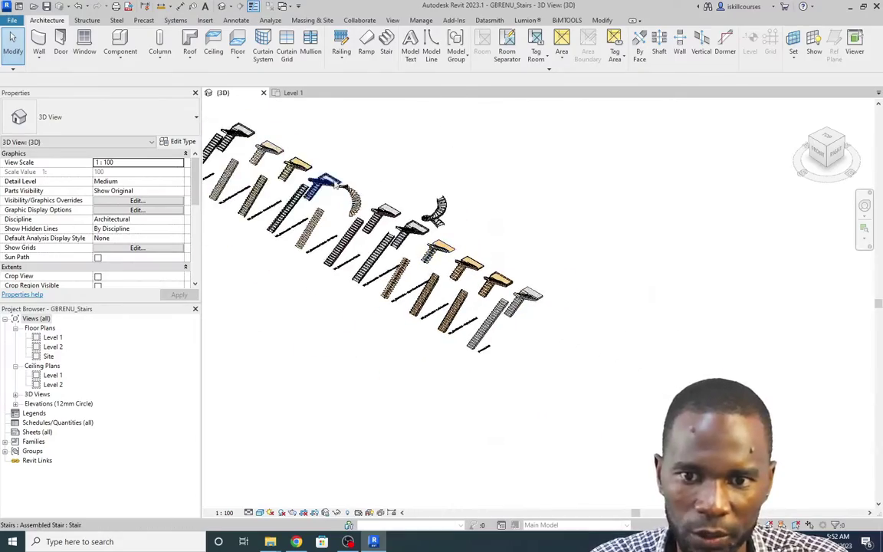
pyautogui.scroll(4, 280, 188)
pyautogui.scroll(-5, 282, 191)
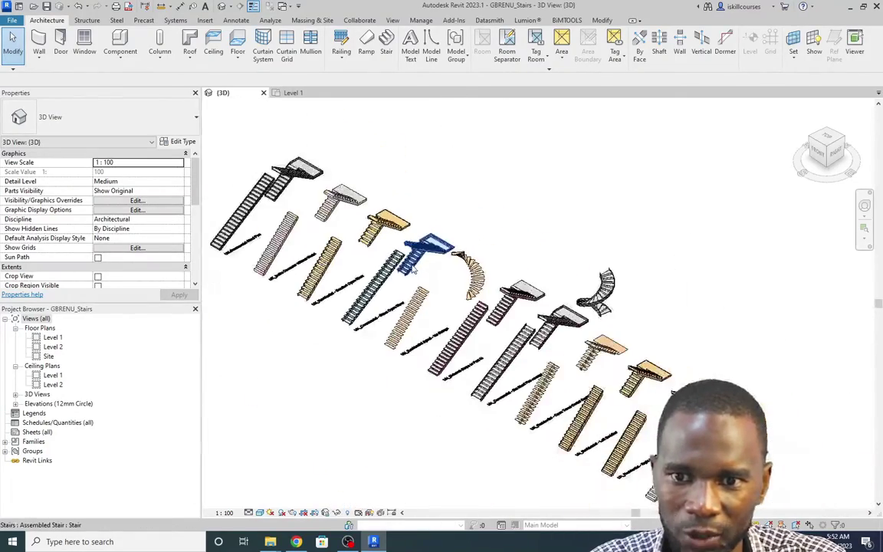
pyautogui.scroll(2, 286, 196)
pyautogui.scroll(2, 287, 196)
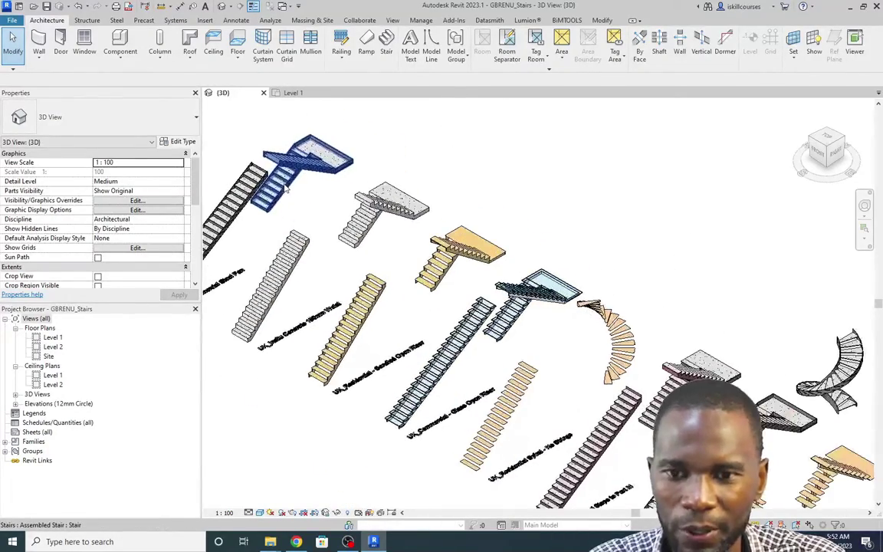
# Switch to Project2's empty Level 1 floor plan.
pyautogui.click(291, 92)
pyautogui.scroll(4, 478, 238)
pyautogui.scroll(-2, 372, 261)
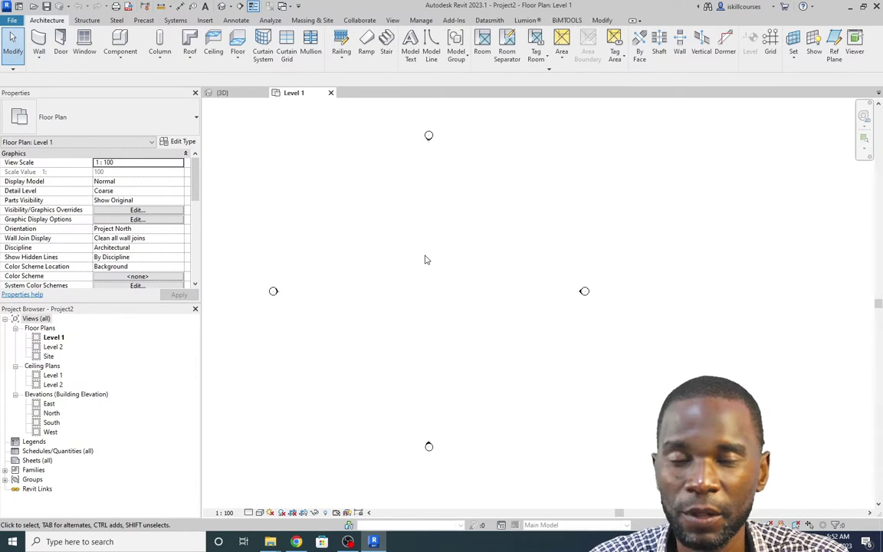
# In the South elevation, change Level 2's elevation from 4000 to 3000.
pyautogui.doubleClick(52, 423)
pyautogui.scroll(-3, 480, 330)
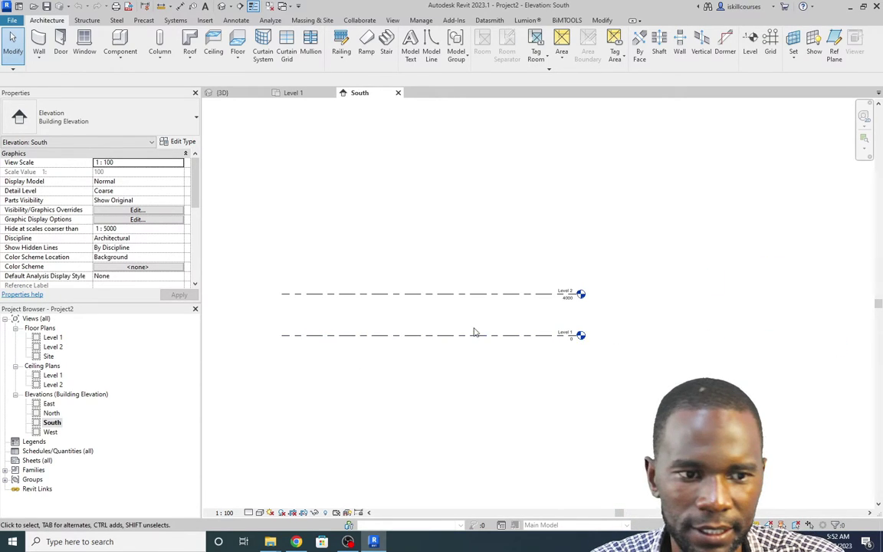
pyautogui.scroll(3, 493, 316)
pyautogui.click(497, 280)
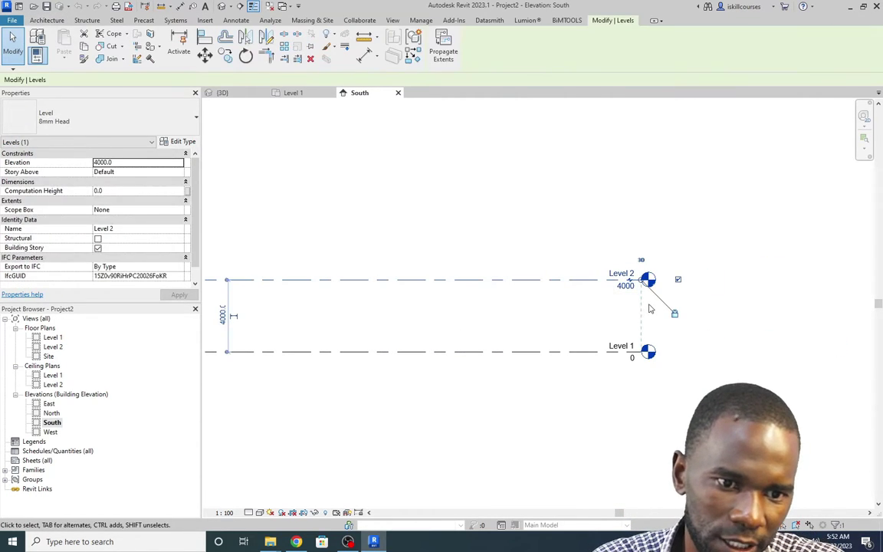
pyautogui.click(626, 286)
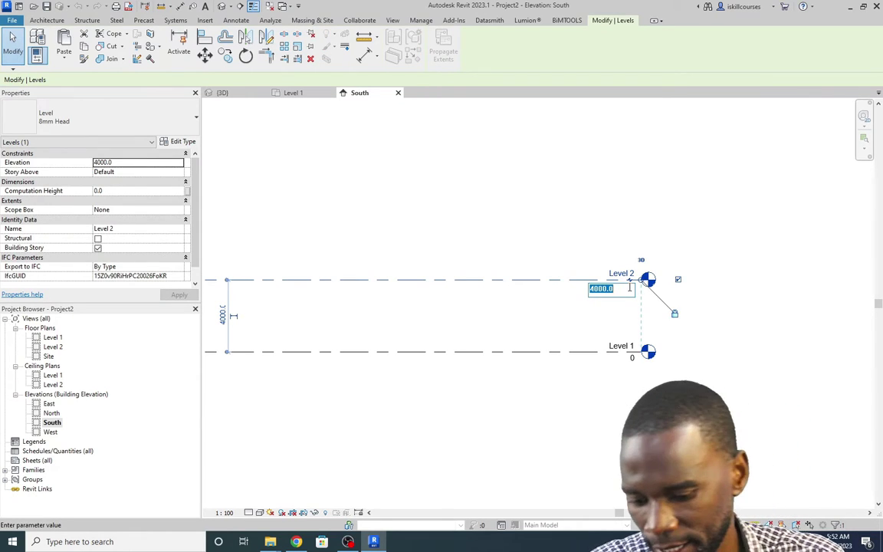
pyautogui.write('3')
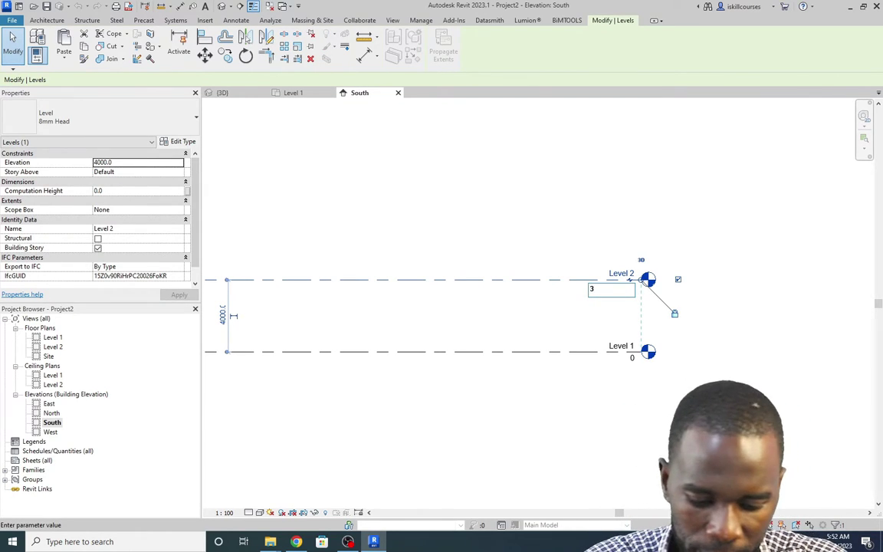
pyautogui.write('000')
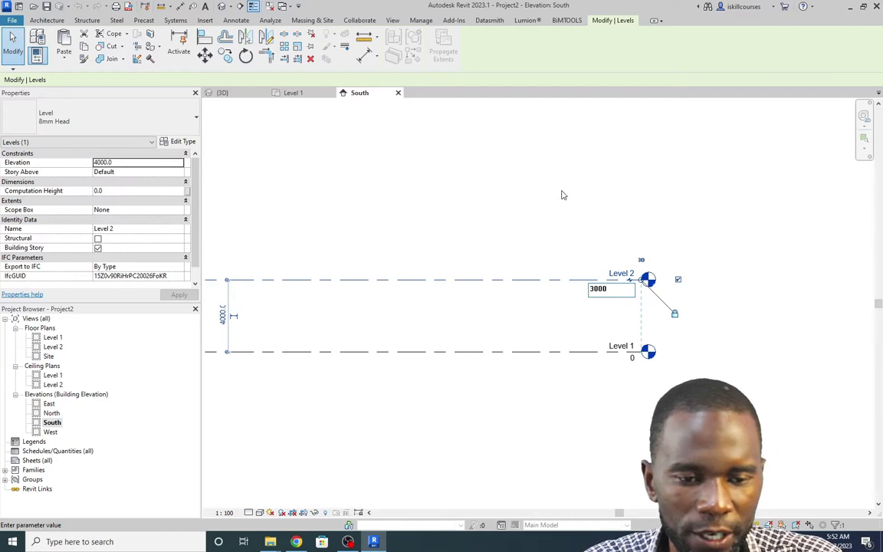
pyautogui.press('Return')
pyautogui.click(389, 224)
pyautogui.scroll(-2, 532, 302)
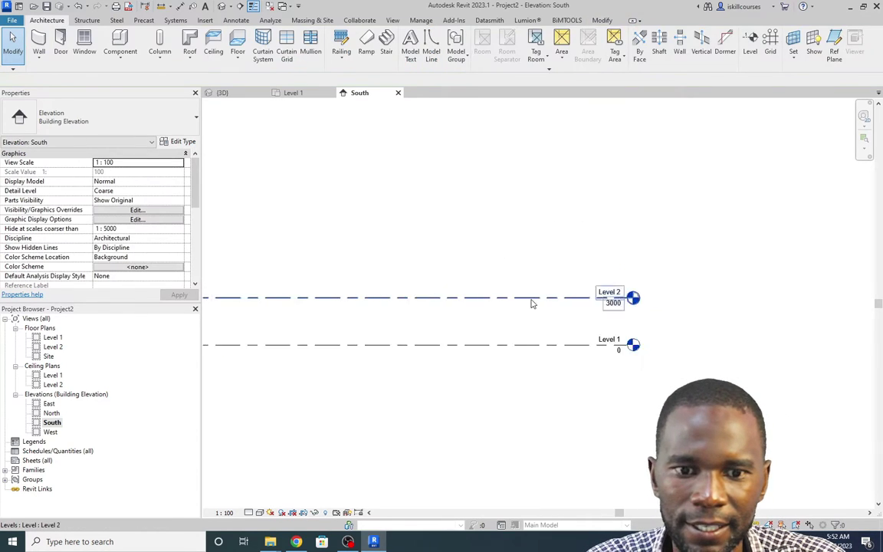
pyautogui.scroll(2, 481, 321)
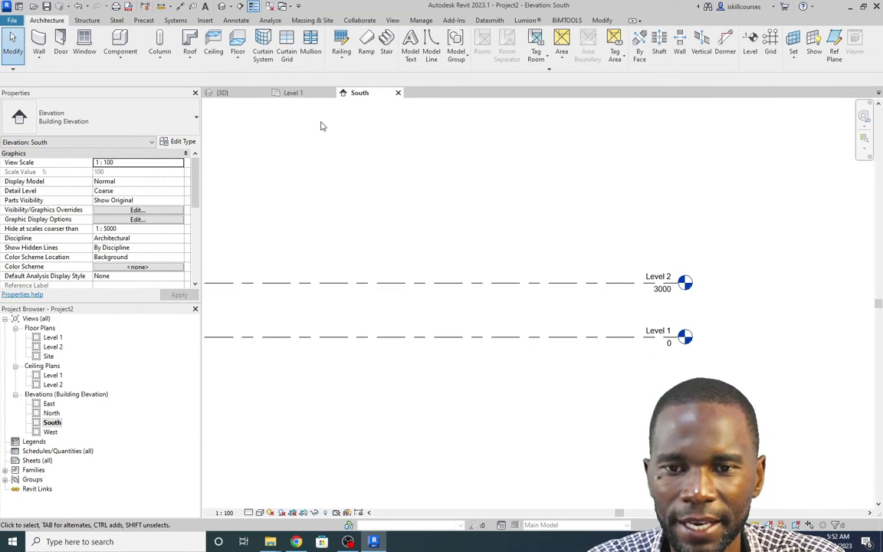
# On Level 1, start a stair, browse the available stair types, then cancel.
pyautogui.click(293, 93)
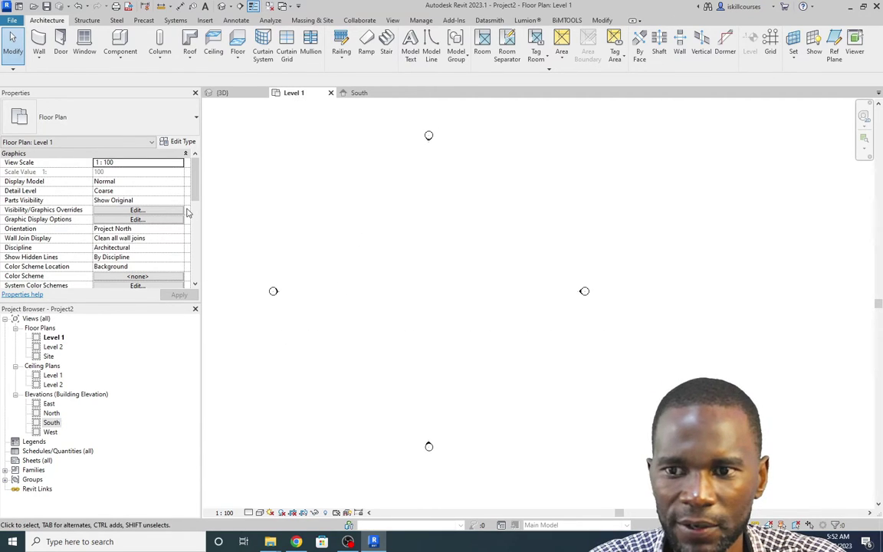
pyautogui.click(387, 48)
pyautogui.click(99, 117)
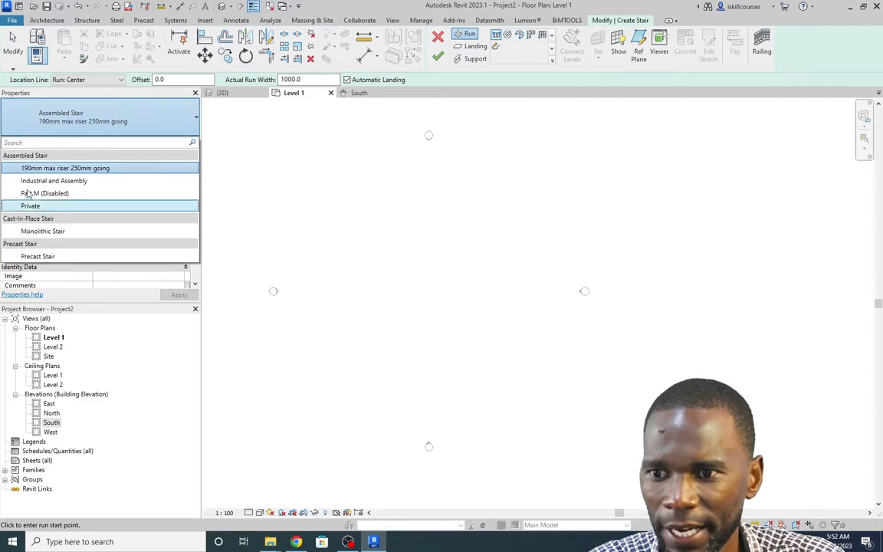
pyautogui.click(440, 53)
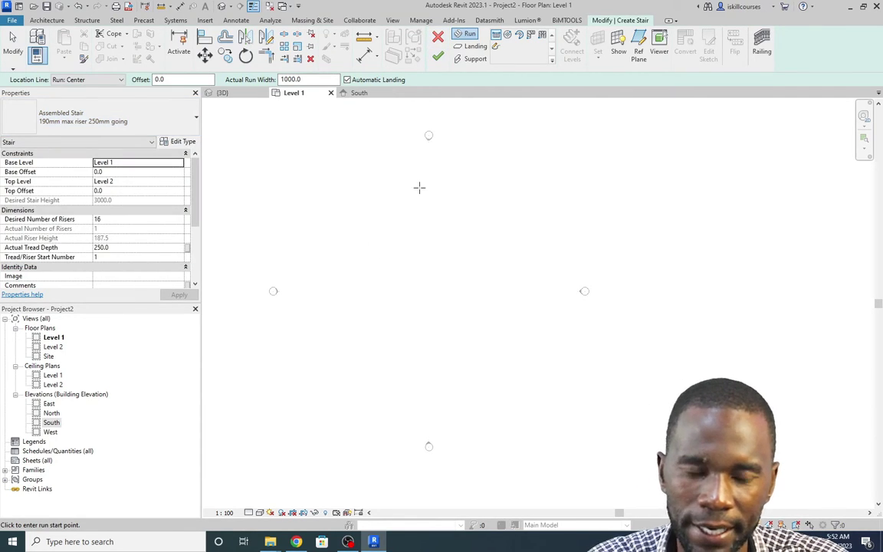
pyautogui.click(438, 55)
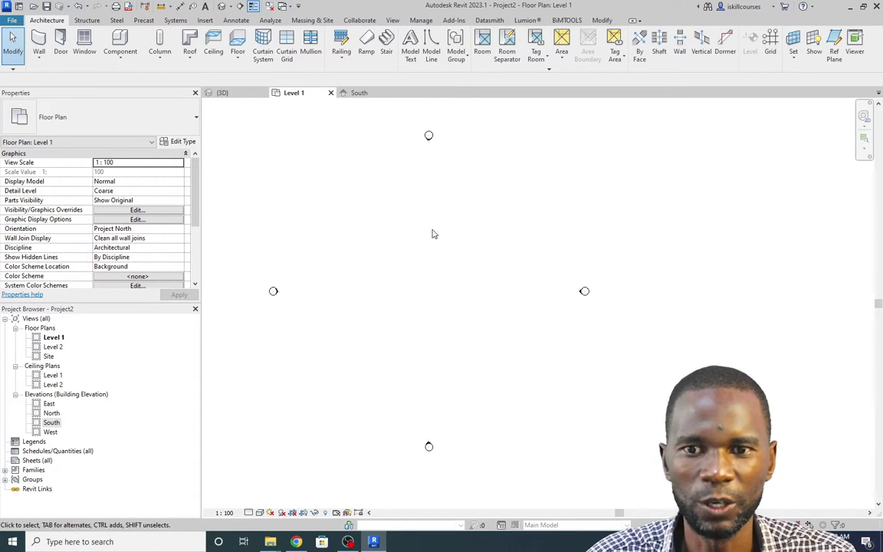
# Close the GBRENU_Stairs 3D view, discarding changes to the sample file.
pyautogui.click(225, 93)
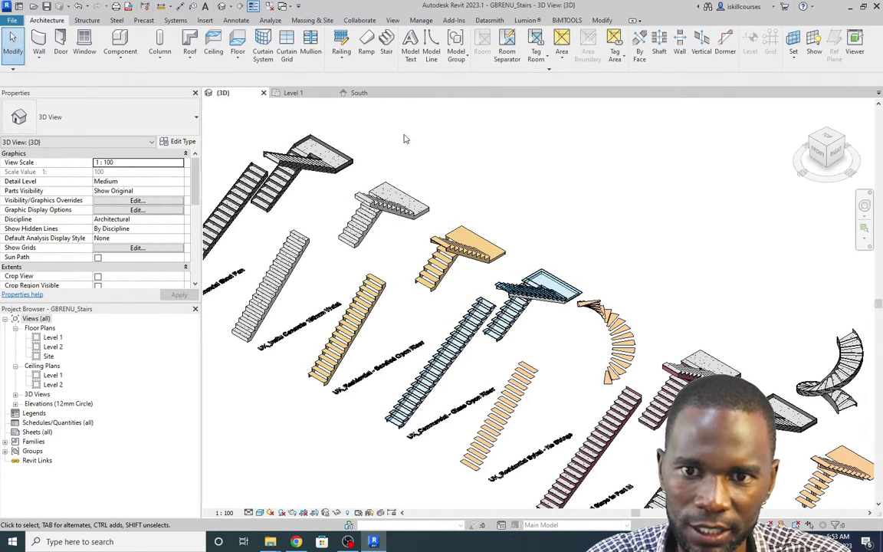
pyautogui.click(263, 92)
pyautogui.click(461, 276)
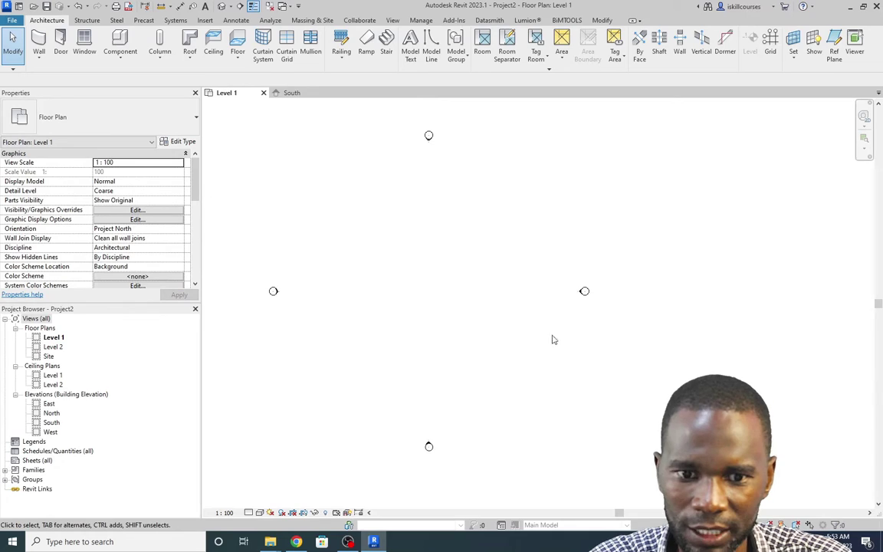
pyautogui.scroll(-2, 489, 264)
pyautogui.scroll(1, 433, 229)
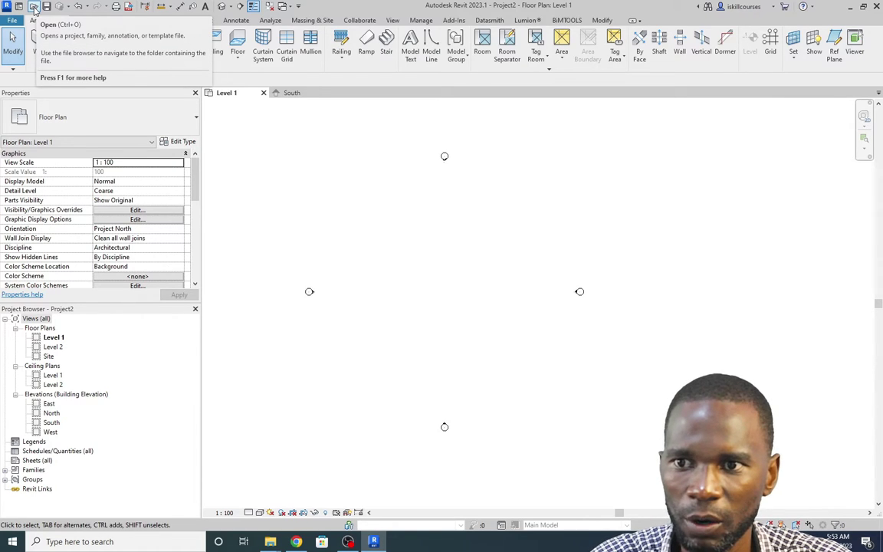
# Bring up the Open dialog and go up from System Families to the root of drive C:.
pyautogui.click(34, 10)
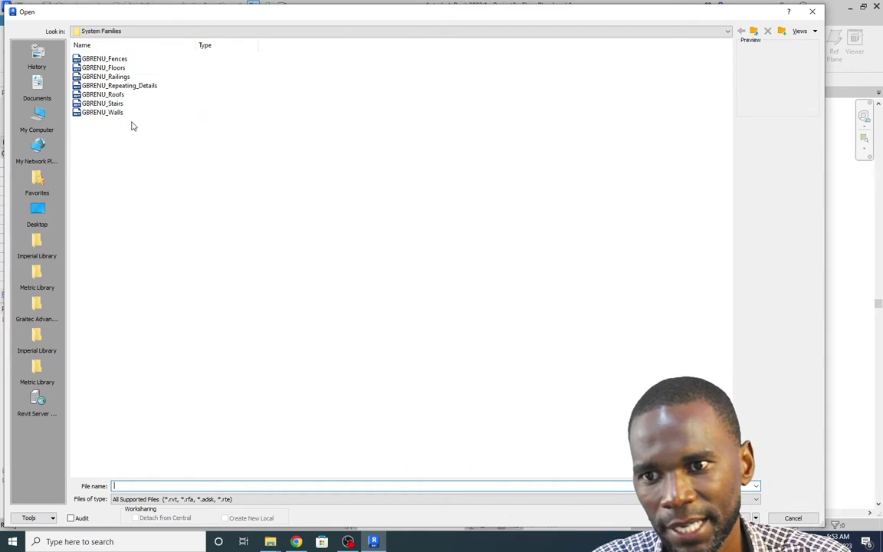
pyautogui.click(754, 31)
pyautogui.click(754, 32)
pyautogui.click(754, 32)
pyautogui.click(754, 31)
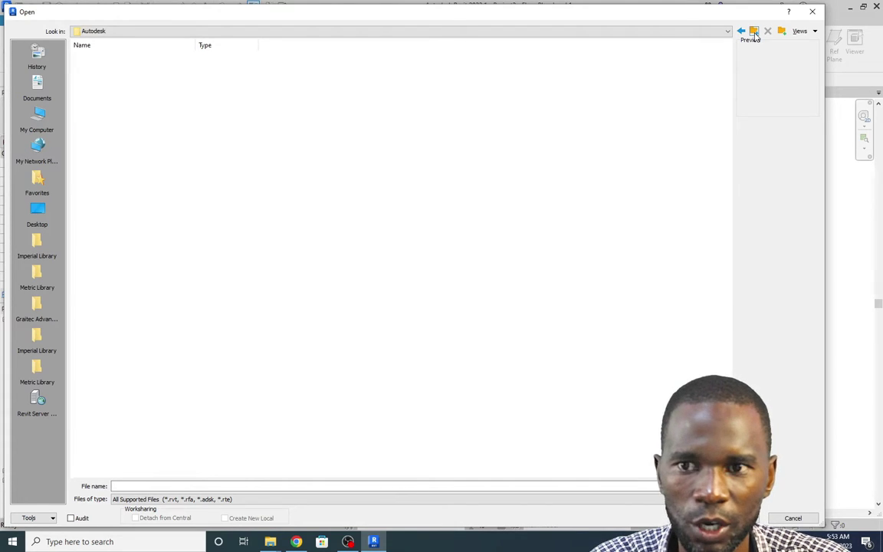
pyautogui.click(754, 31)
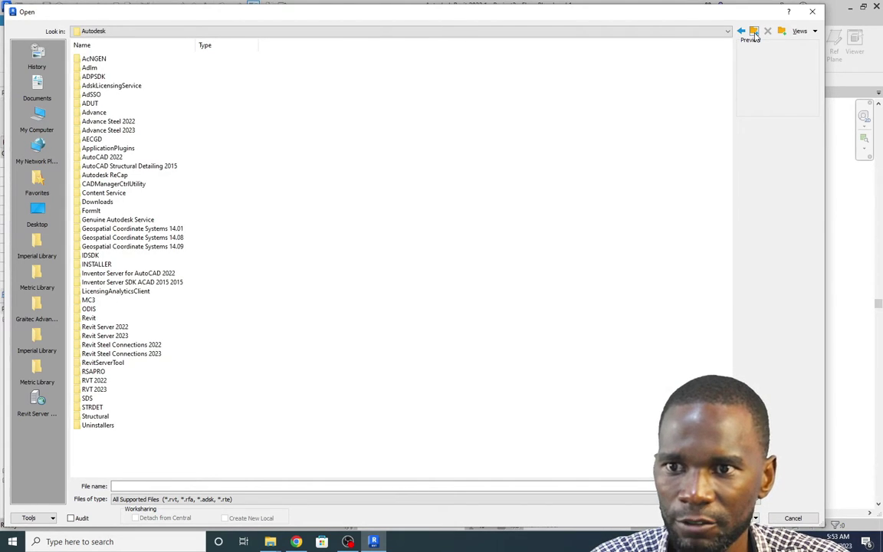
pyautogui.click(754, 32)
pyautogui.click(755, 31)
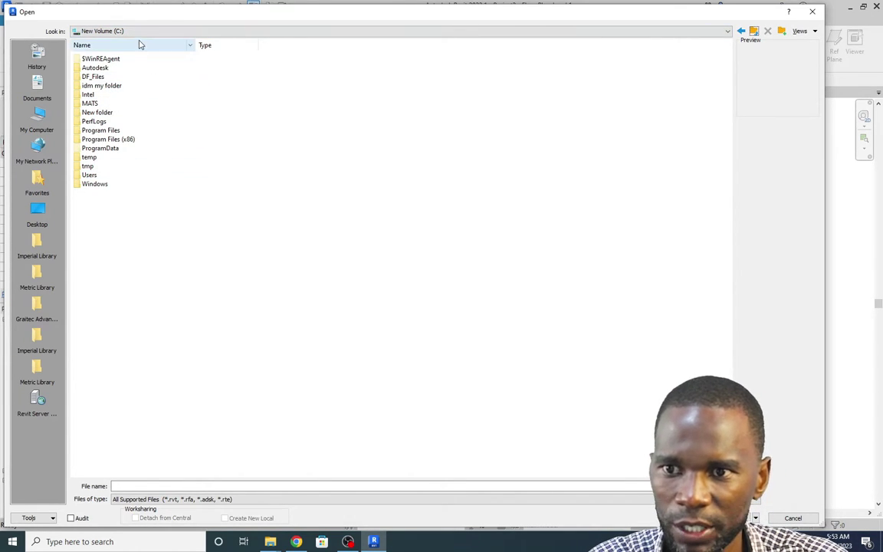
# Browse into C:\ProgramData\Autodesk.
pyautogui.doubleClick(102, 149)
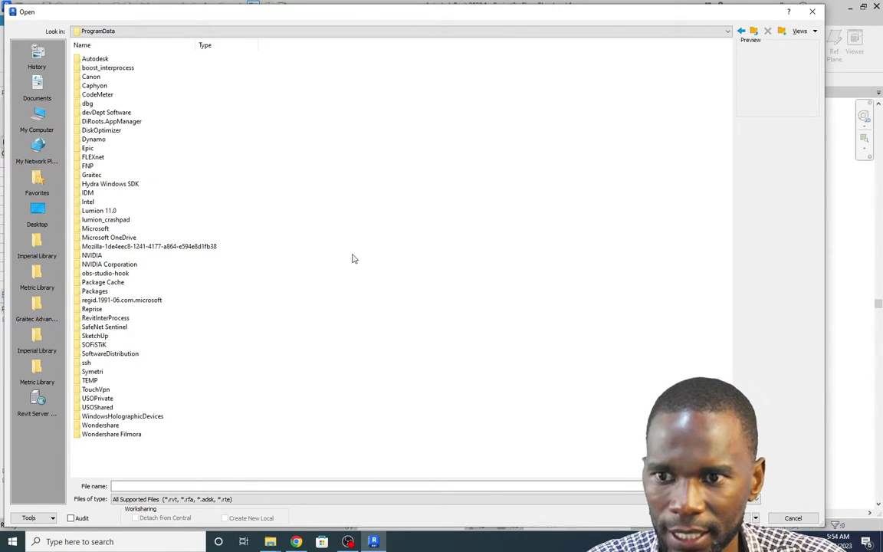
pyautogui.click(102, 62)
pyautogui.doubleClick(101, 62)
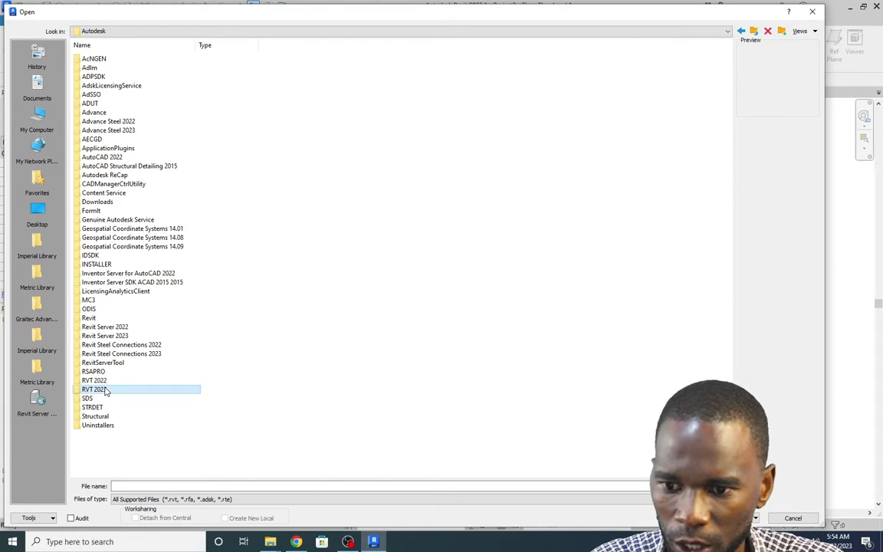
# Browse RVT 2023 > Libraries > English > UK > System Families and select GBRENU_Stairs.rvt.
pyautogui.doubleClick(108, 391)
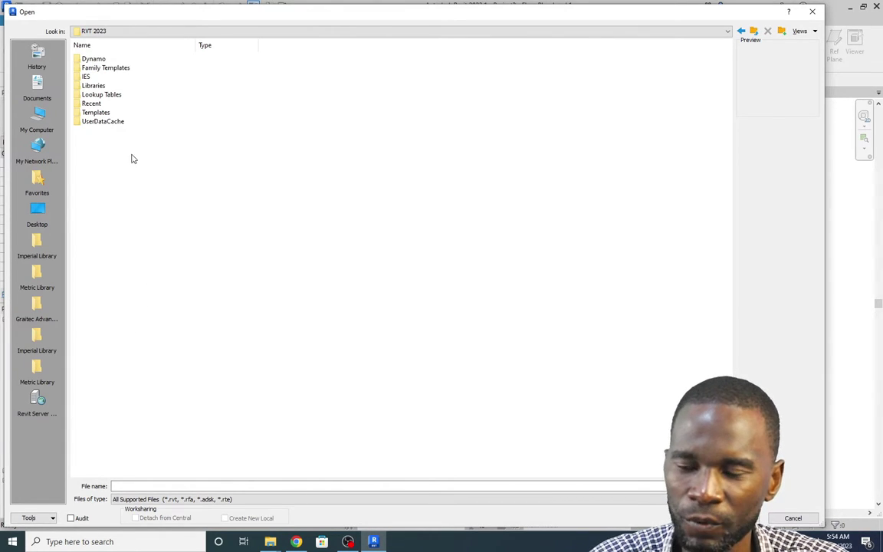
pyautogui.doubleClick(100, 86)
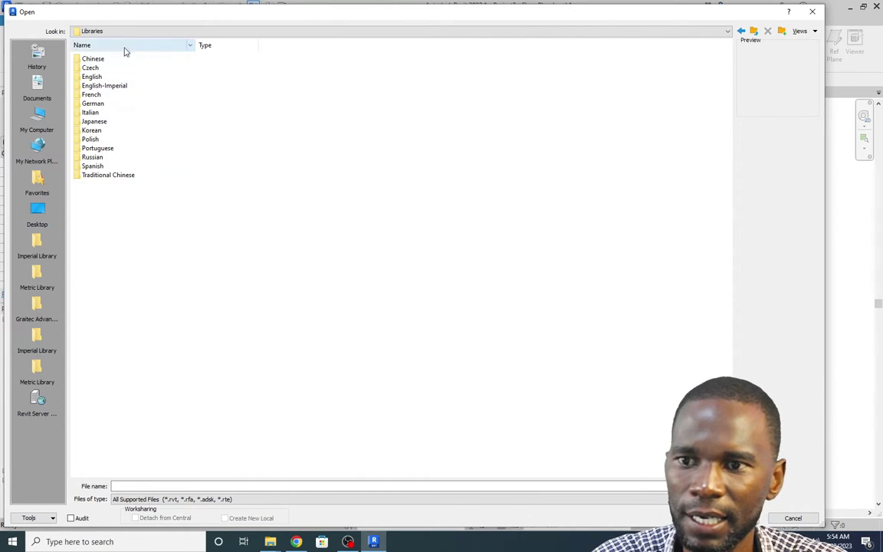
pyautogui.doubleClick(98, 79)
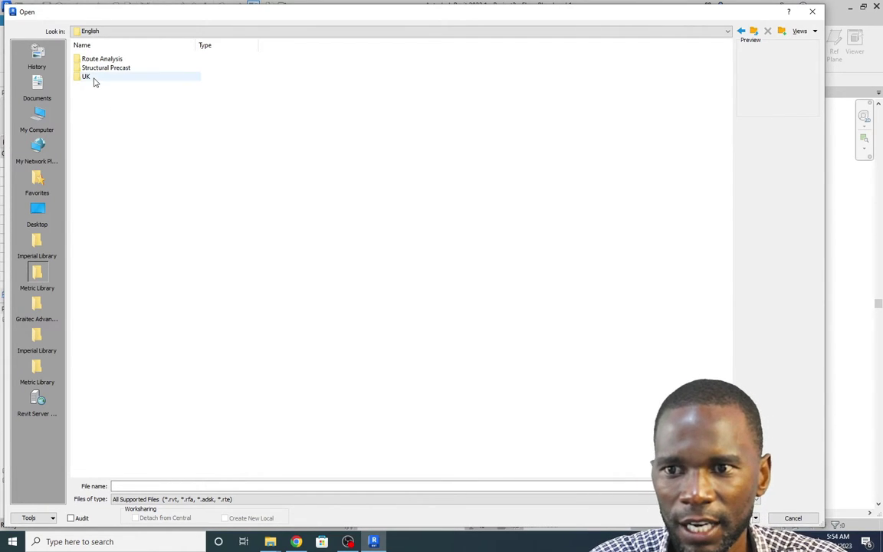
pyautogui.doubleClick(93, 77)
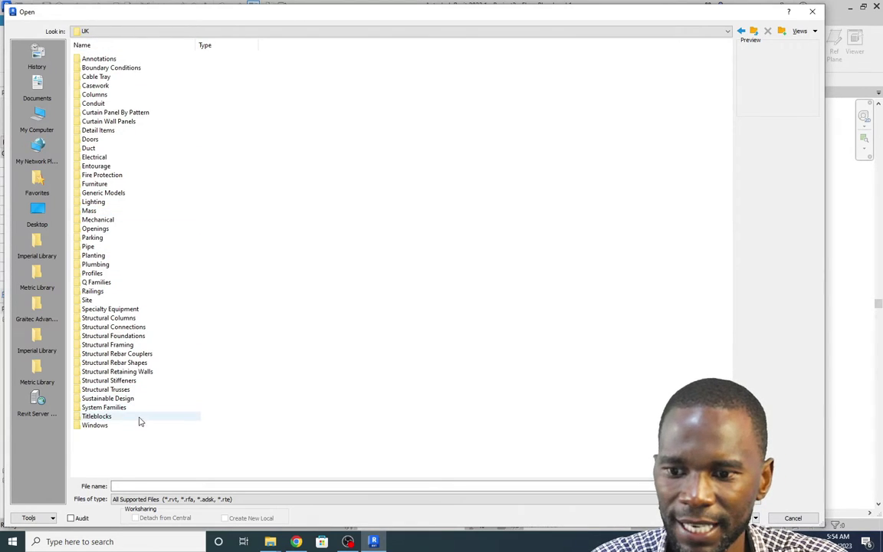
pyautogui.doubleClick(113, 410)
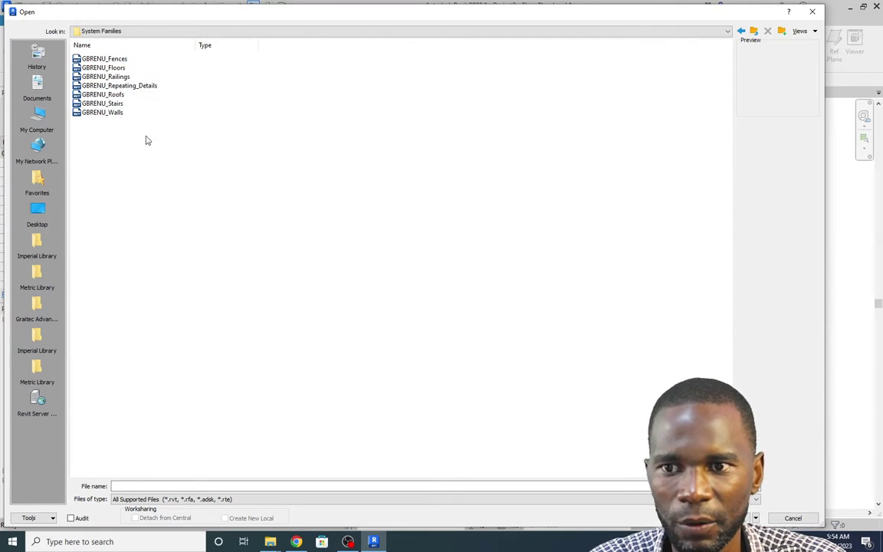
pyautogui.click(122, 104)
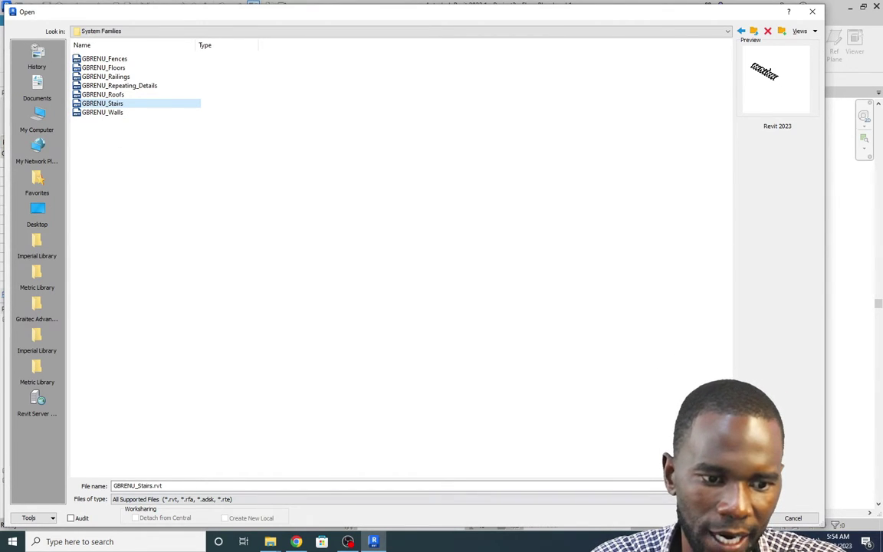
# Open GBRENU_Stairs.rvt and zoom around its 3D view of sample stairs.
pyautogui.press('Return')
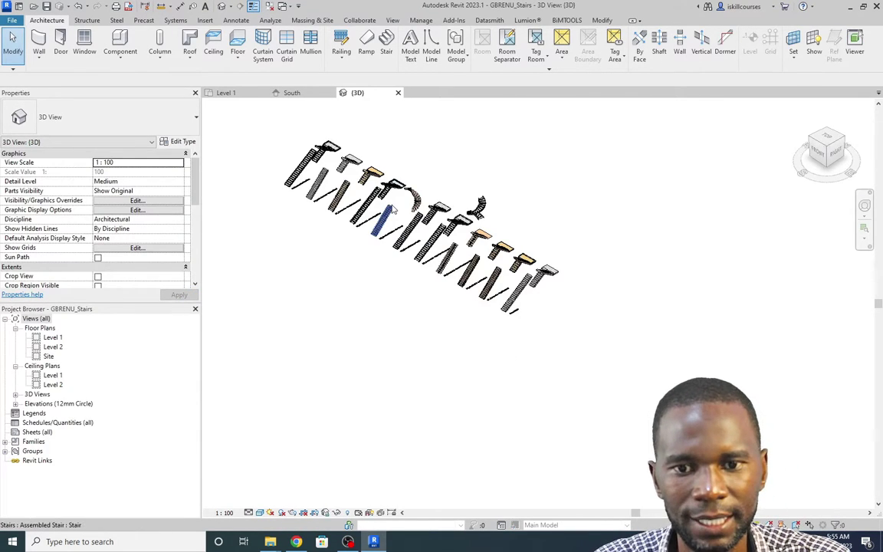
pyautogui.scroll(5, 394, 208)
pyautogui.scroll(-4, 477, 347)
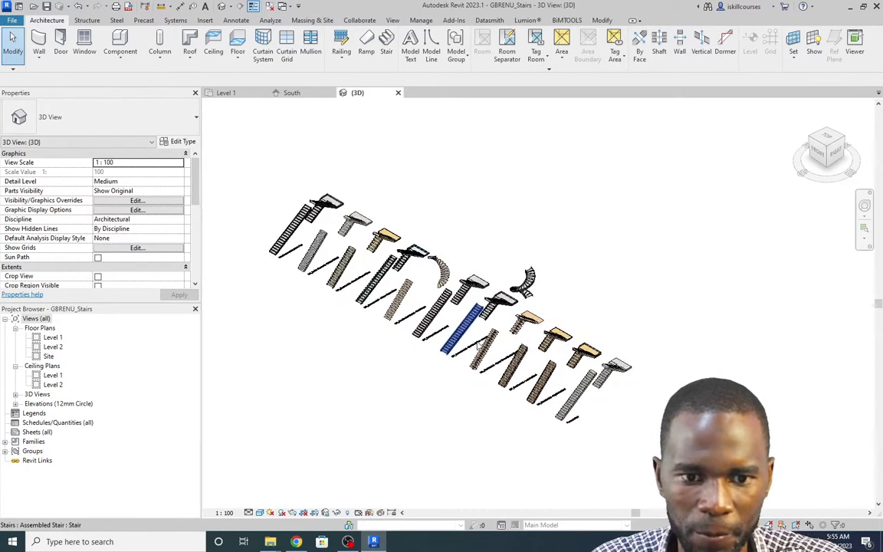
pyautogui.scroll(3, 477, 347)
pyautogui.scroll(-2, 467, 280)
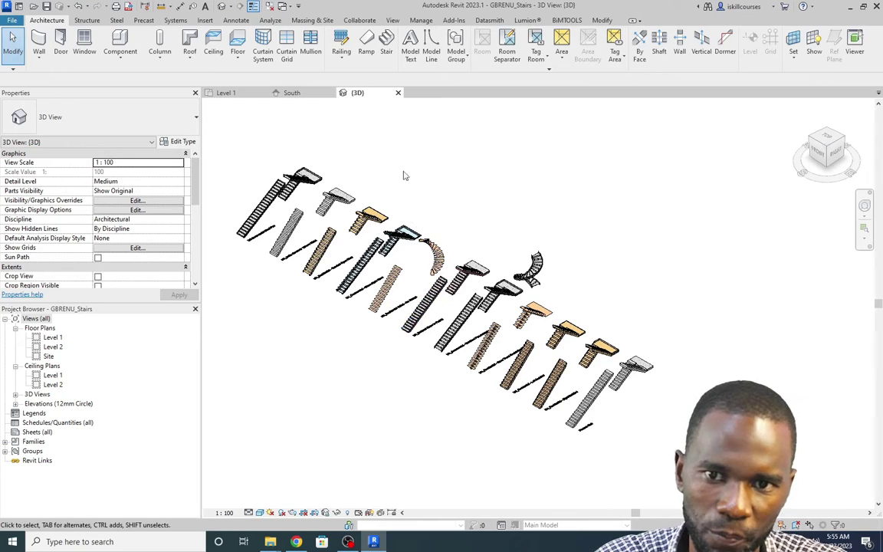
# Return to Project2's Level 1 plan, check the stair type list, and cancel the stair.
pyautogui.click(233, 93)
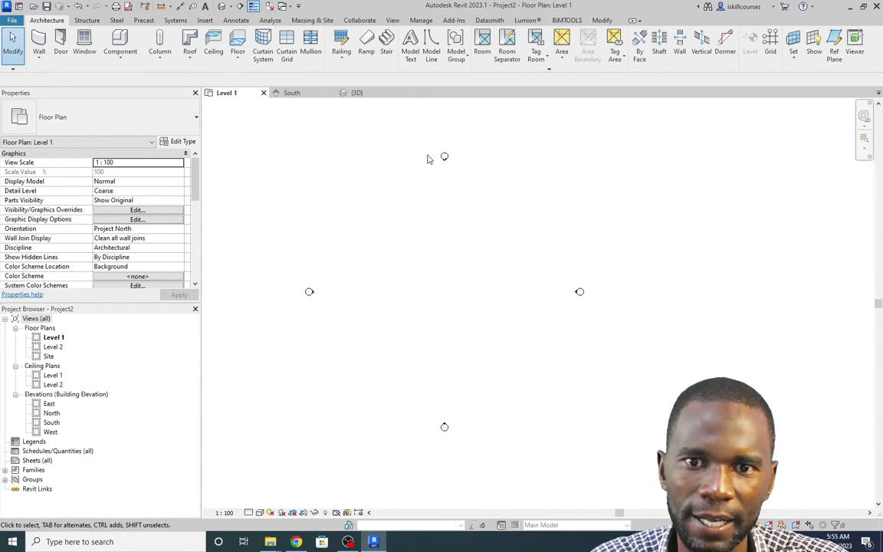
pyautogui.click(386, 42)
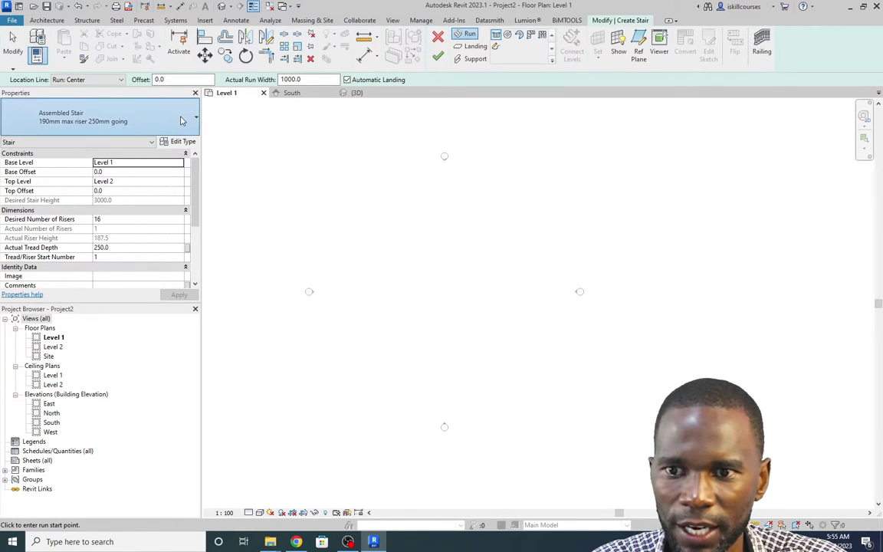
pyautogui.click(180, 120)
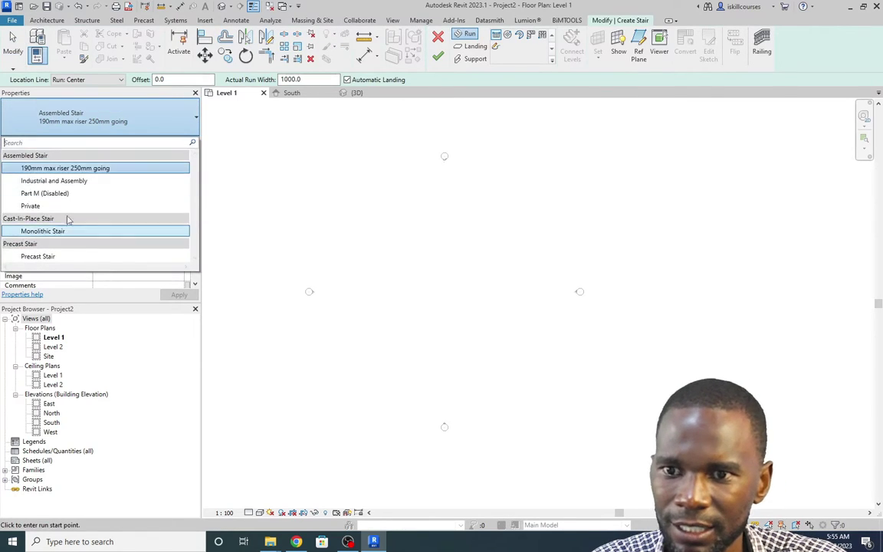
pyautogui.click(439, 38)
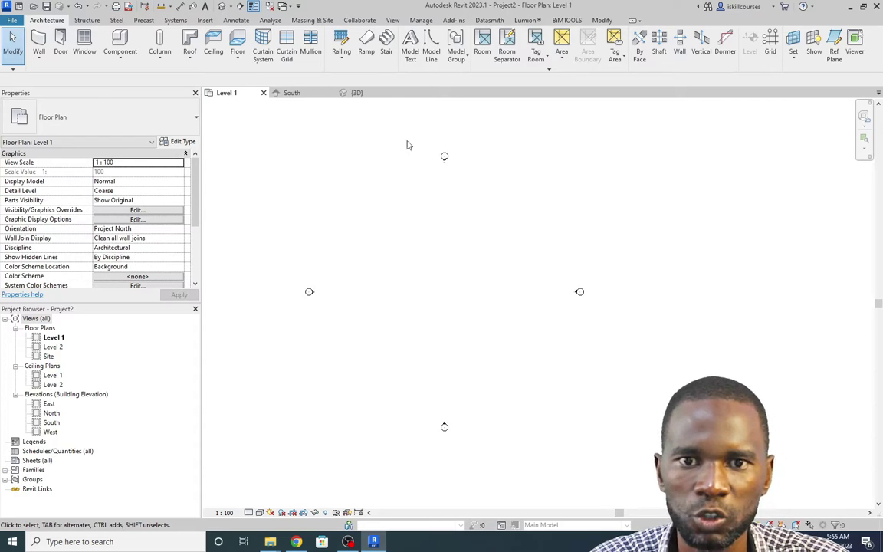
# Start Transfer Project Standards with GBRENU_Stairs as the source project.
pyautogui.click(421, 20)
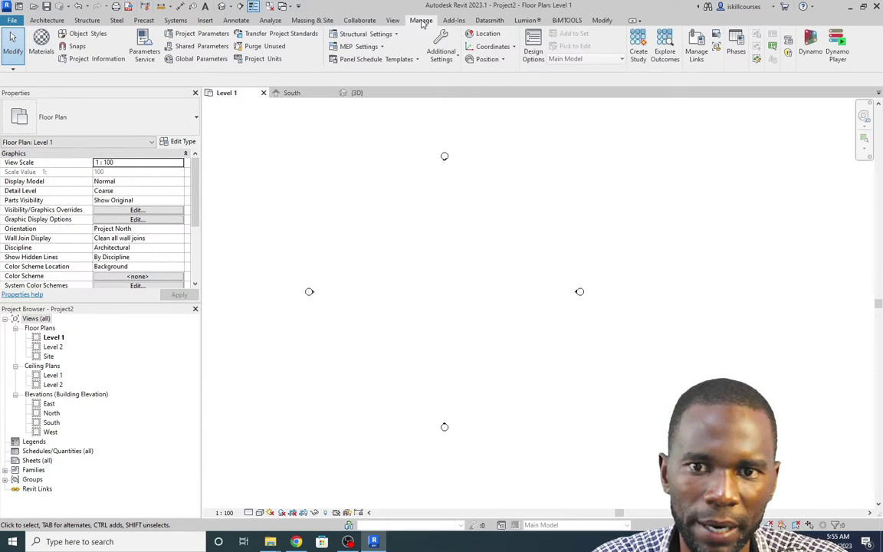
pyautogui.click(270, 34)
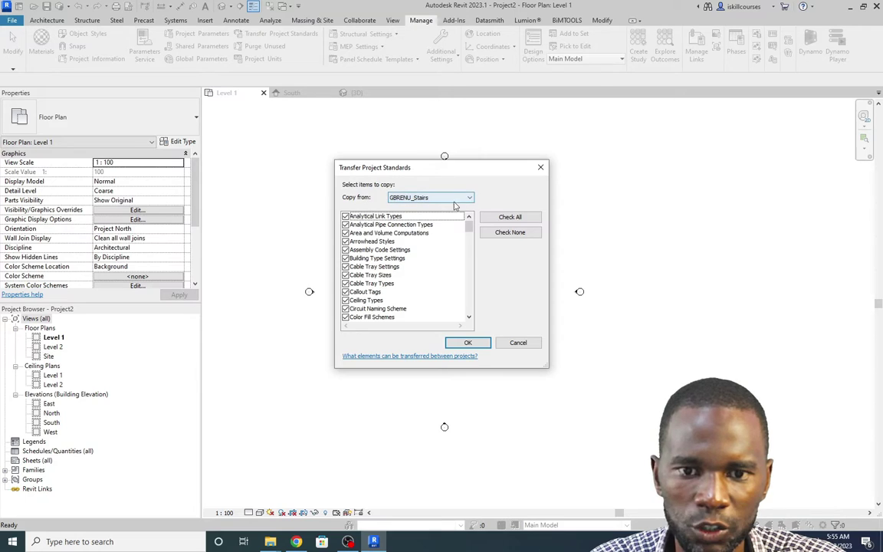
pyautogui.click(467, 198)
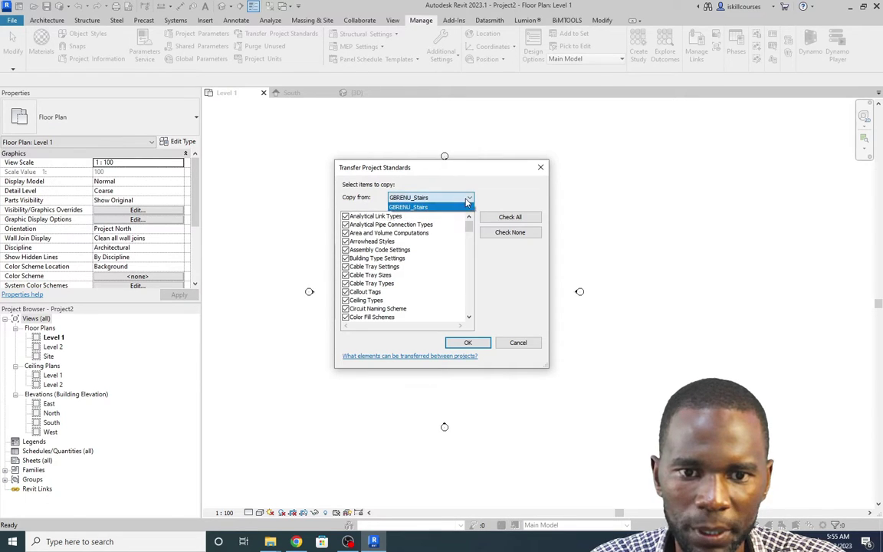
pyautogui.click(414, 207)
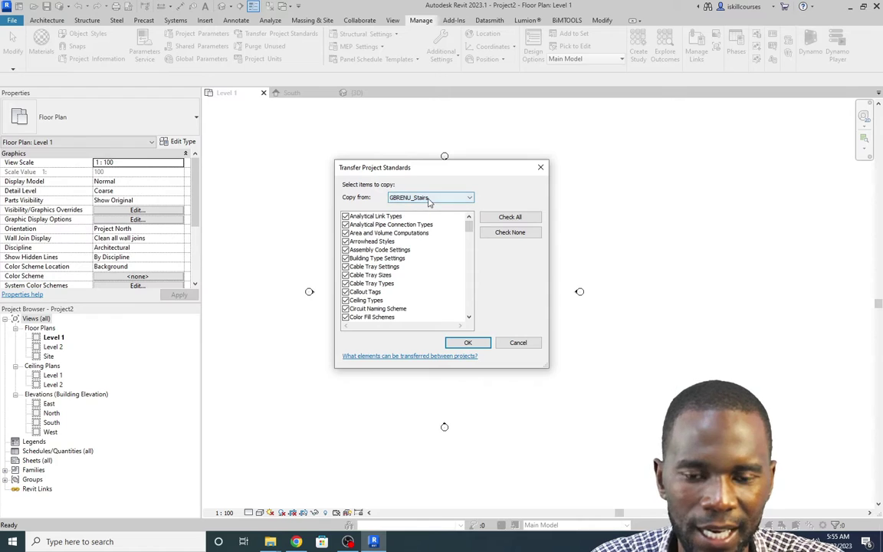
# Clear all items, tick only Stair Types and Stair Path Types, and confirm the transfer.
pyautogui.click(509, 232)
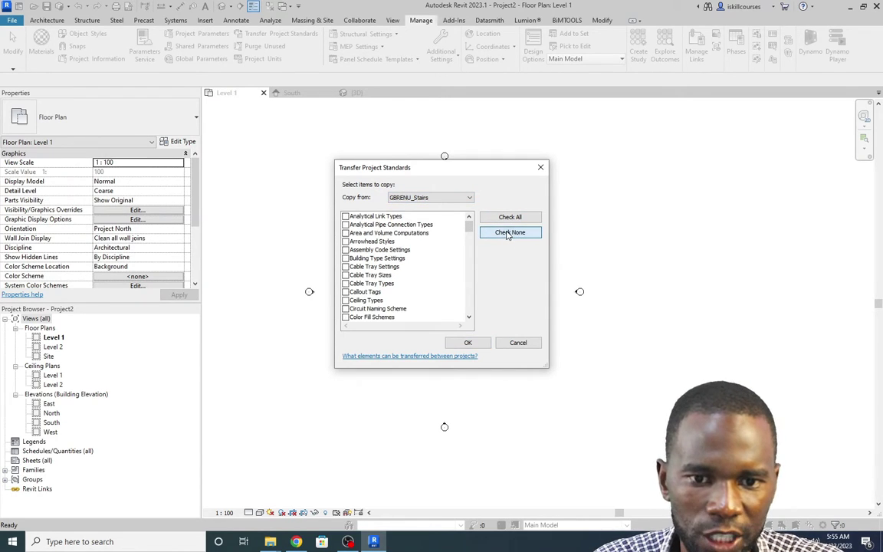
pyautogui.scroll(-2, 369, 276)
pyautogui.scroll(-15, 369, 276)
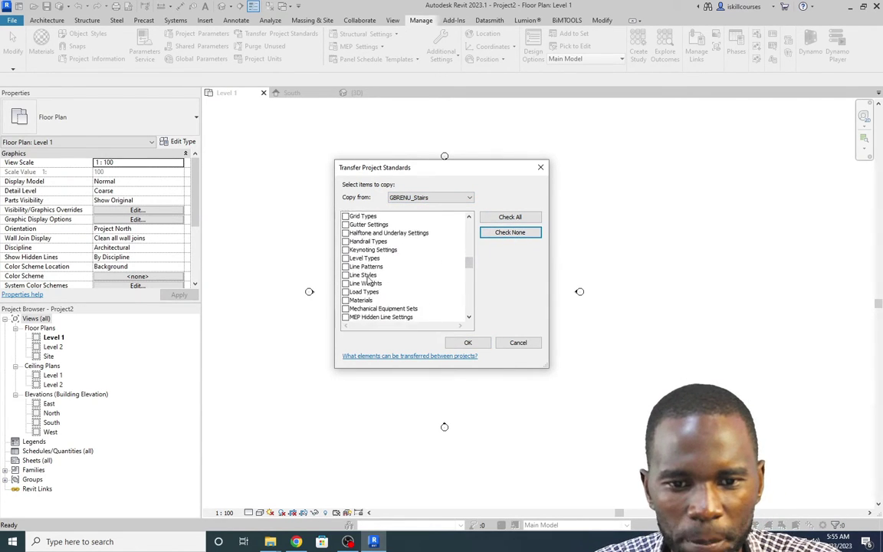
pyautogui.scroll(-5, 383, 291)
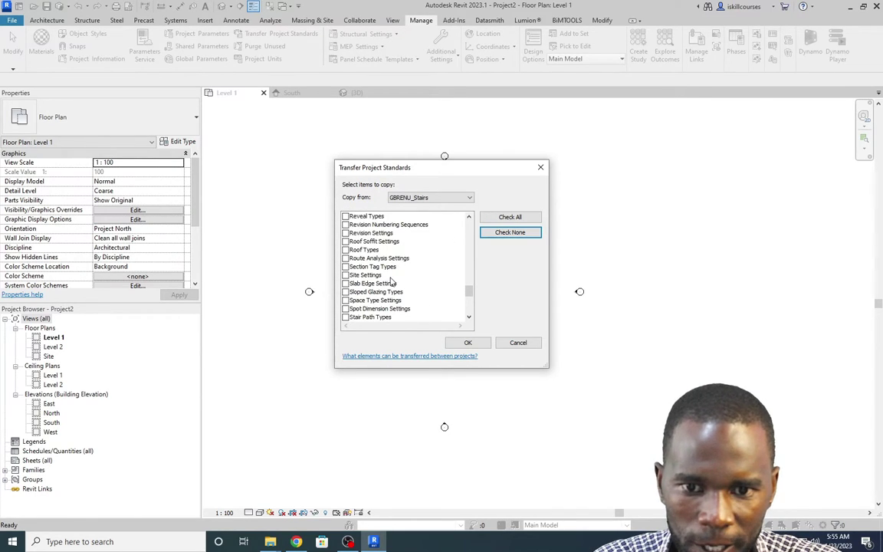
pyautogui.scroll(-8, 391, 284)
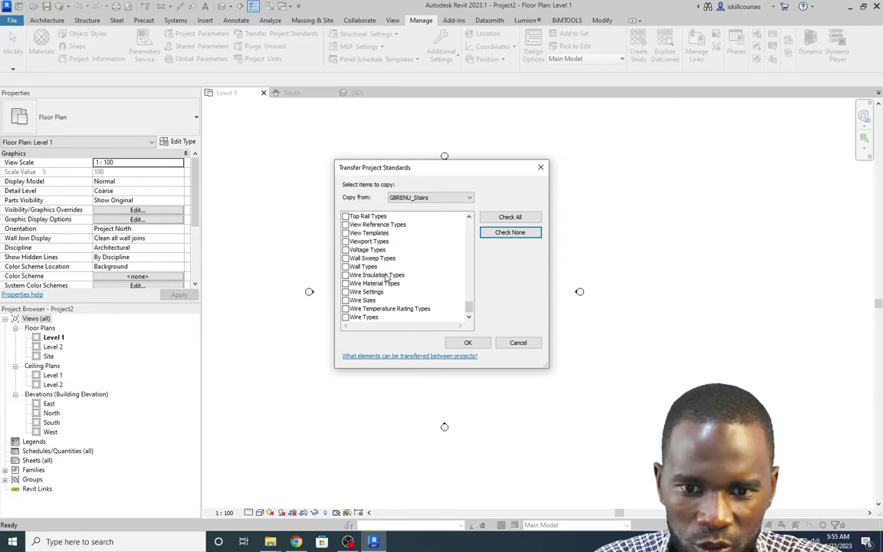
pyautogui.scroll(5, 383, 281)
pyautogui.scroll(-2, 372, 284)
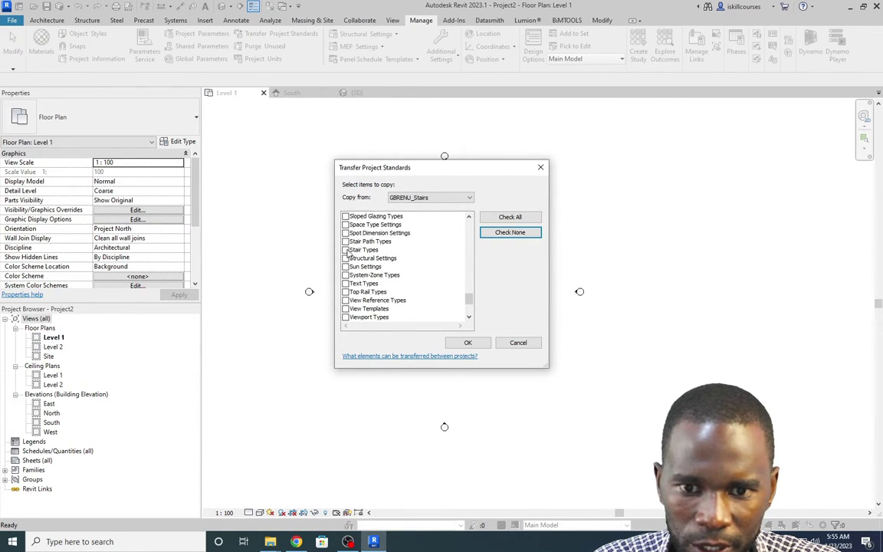
pyautogui.click(348, 250)
pyautogui.click(346, 241)
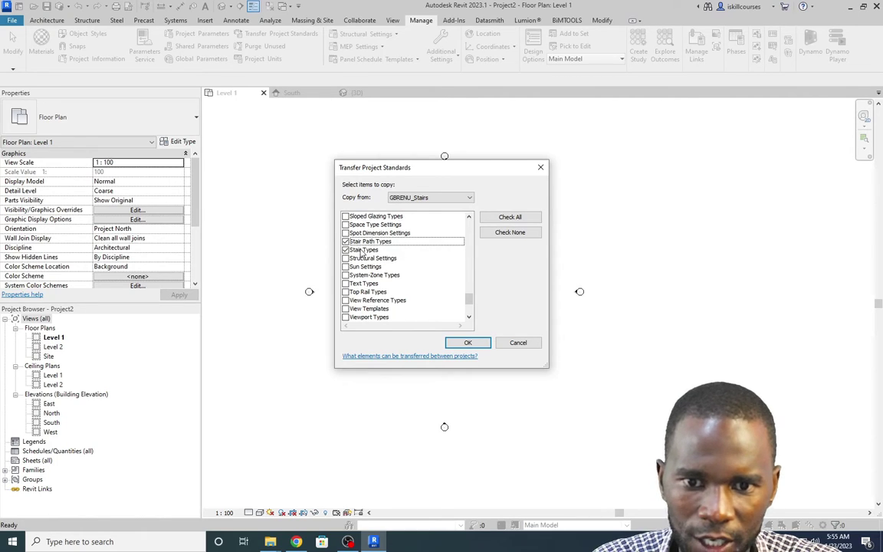
pyautogui.click(468, 343)
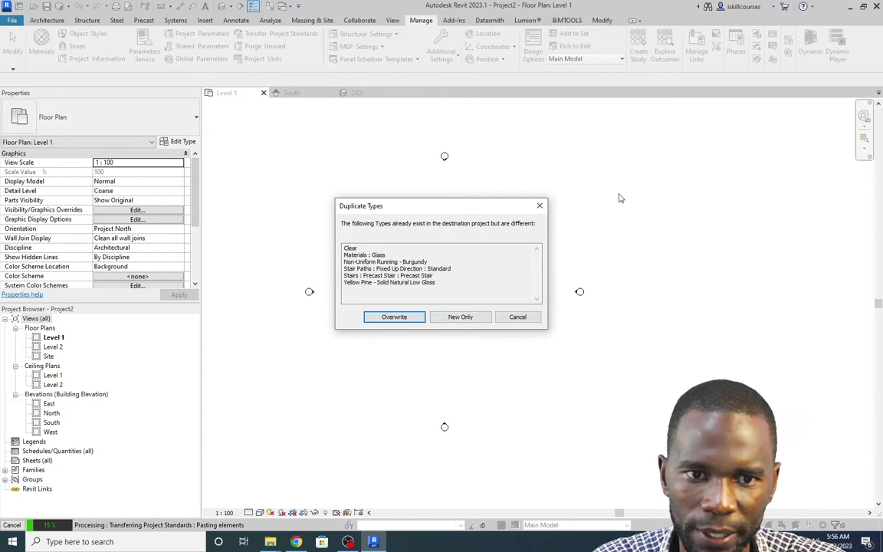
# Copy new types only, then verify the imported GBRENU stair types in the Stair type list.
pyautogui.click(460, 317)
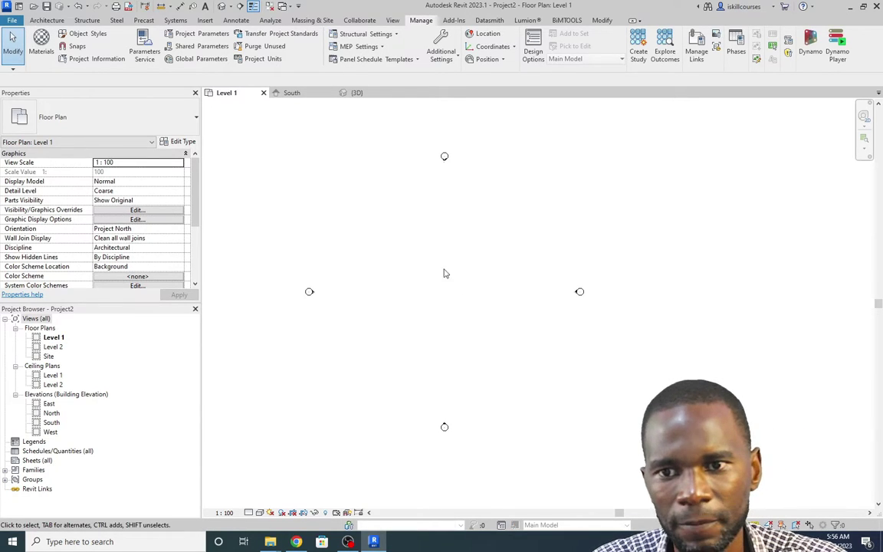
pyautogui.click(47, 21)
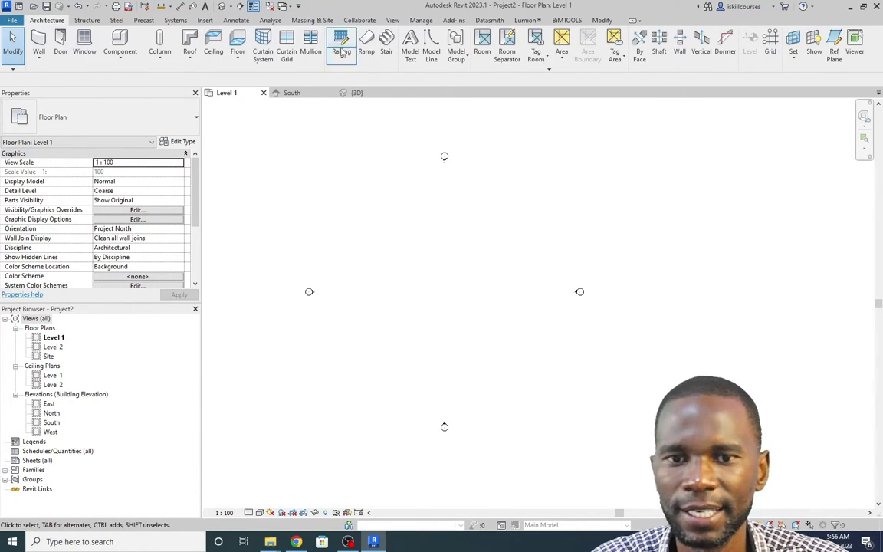
pyautogui.click(385, 43)
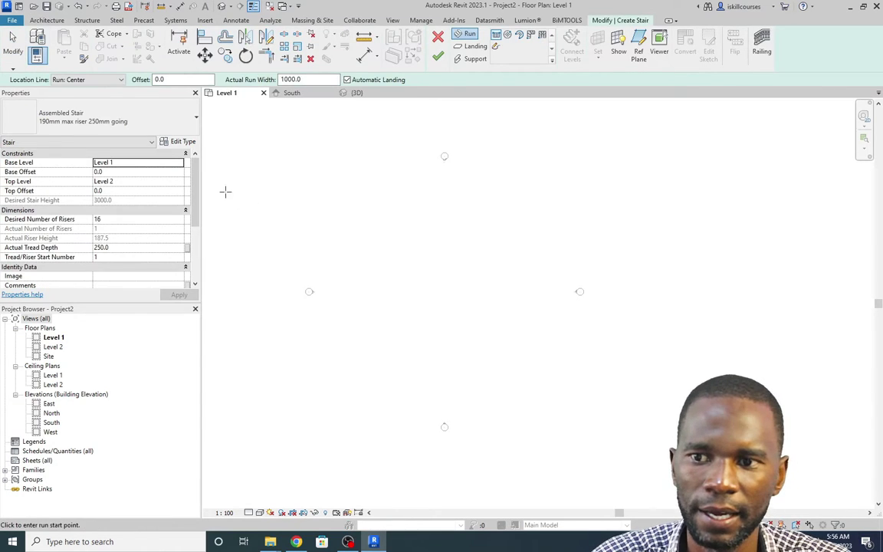
pyautogui.click(170, 106)
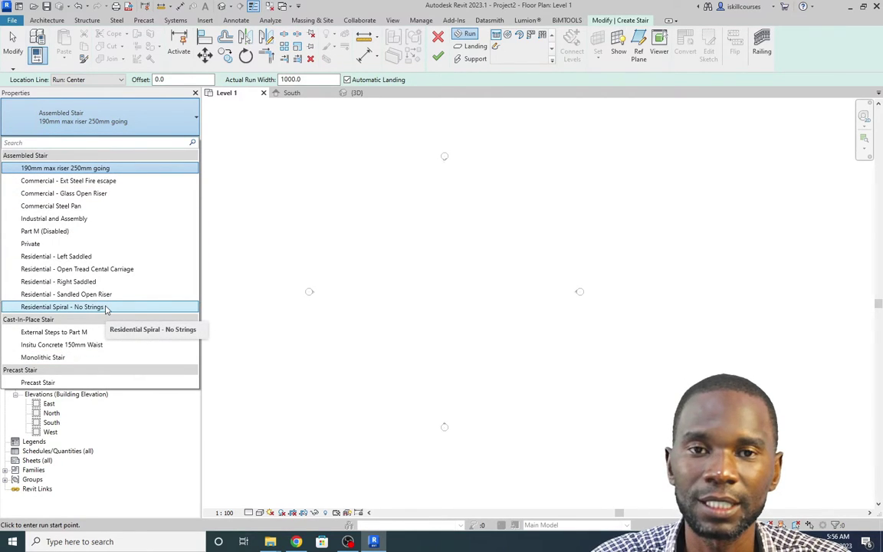
pyautogui.click(437, 38)
pyautogui.scroll(-2, 377, 321)
pyautogui.scroll(3, 373, 266)
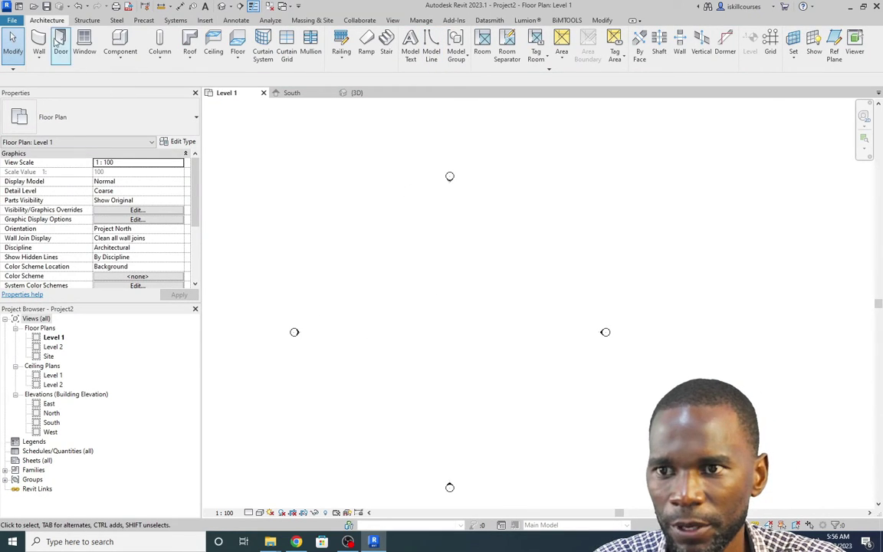
# Start a 190mm max riser 250mm going stair; set Maximum Riser Height 150, Minimum Run Width 1200.
pyautogui.click(387, 43)
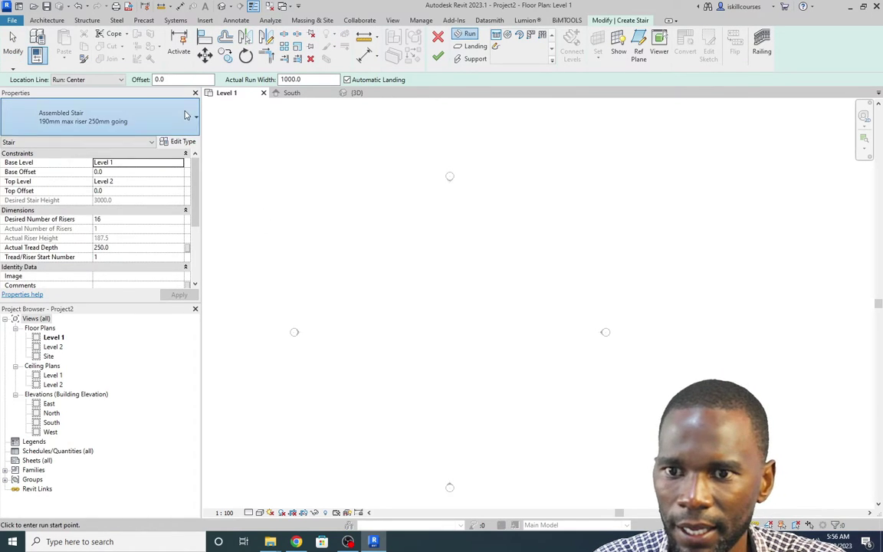
pyautogui.click(185, 115)
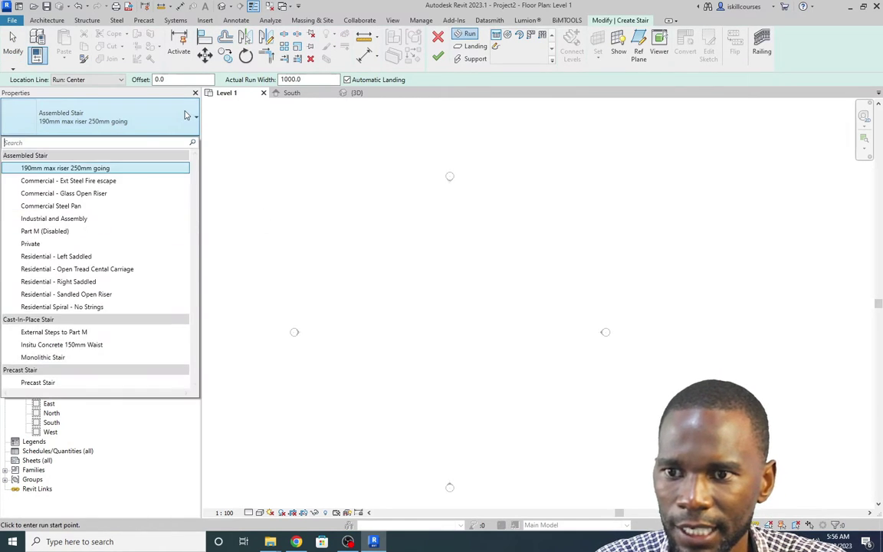
pyautogui.click(70, 168)
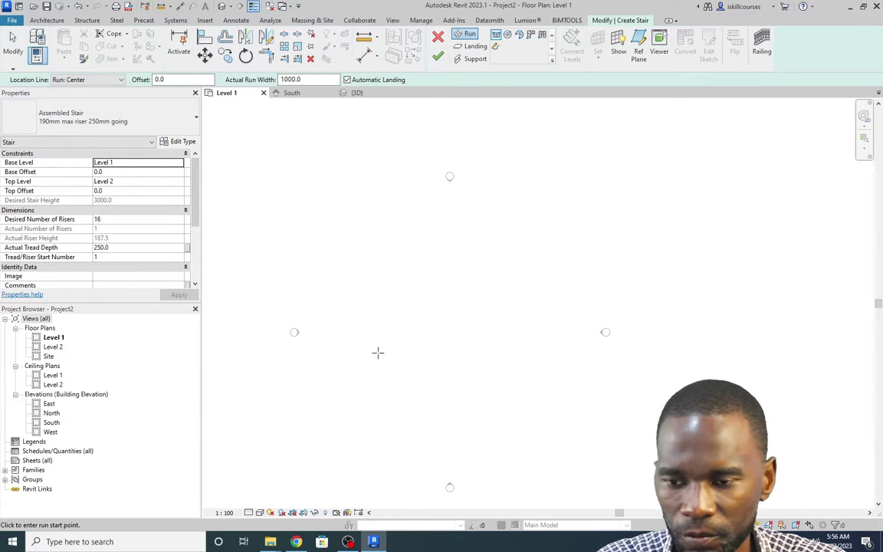
pyautogui.click(180, 142)
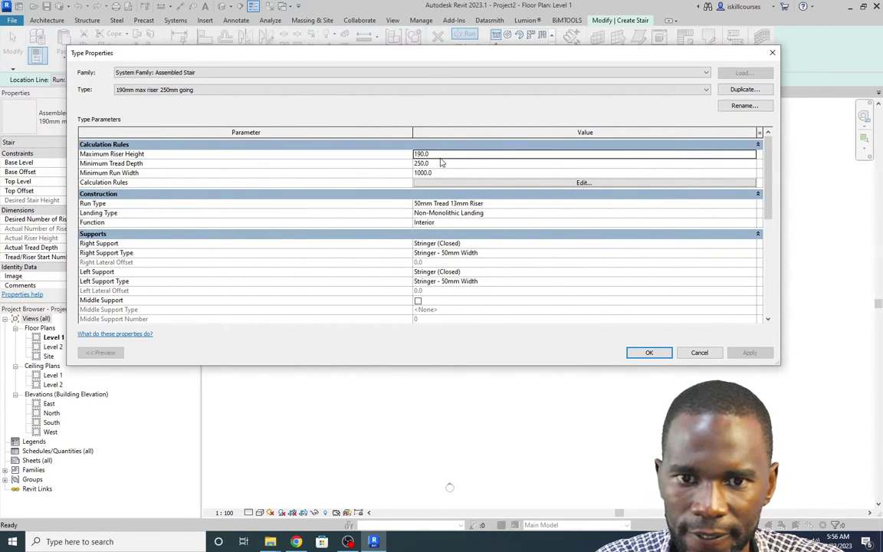
pyautogui.click(434, 154)
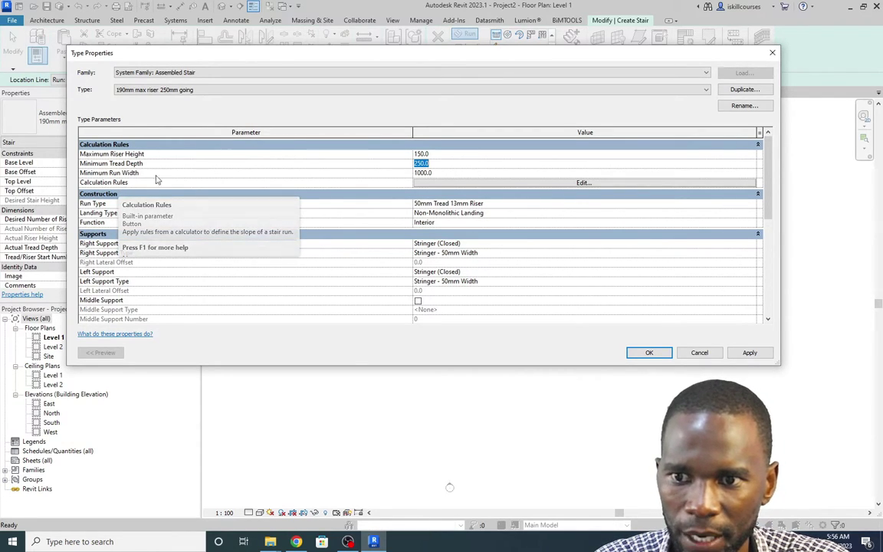
pyautogui.click(440, 172)
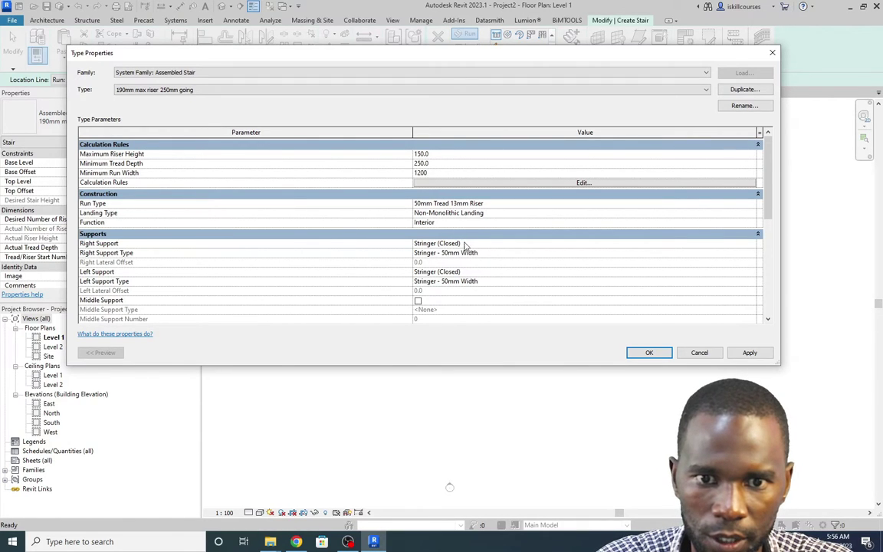
pyautogui.click(649, 353)
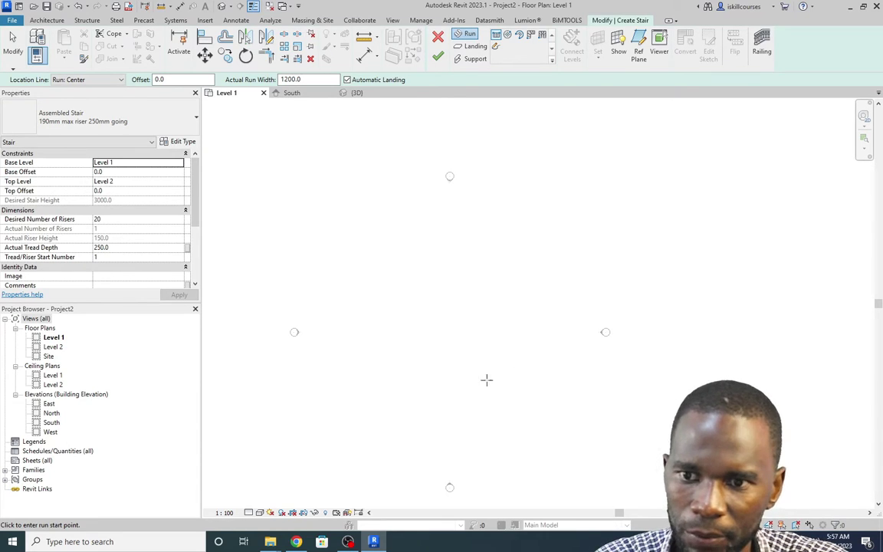
# Draw the first 10-riser stair run on the Level 1 plan.
pyautogui.click(375, 349)
pyautogui.scroll(3, 374, 337)
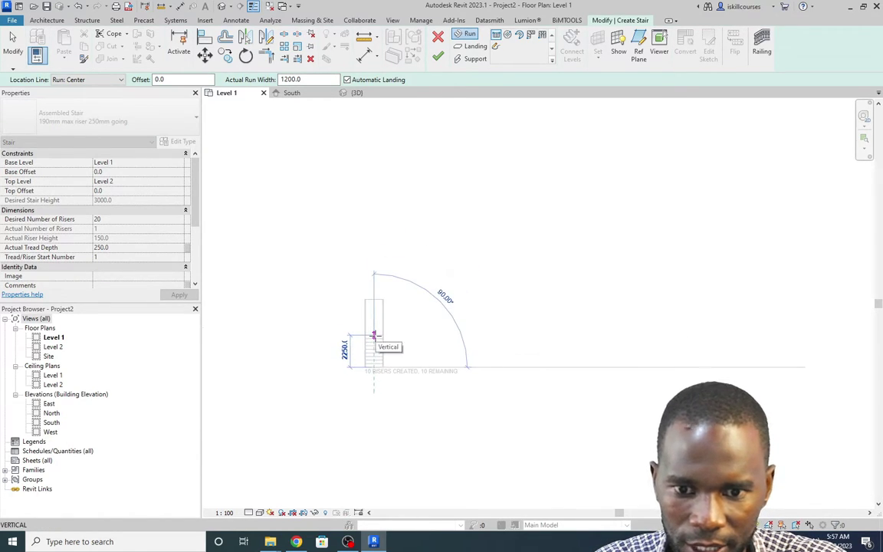
pyautogui.scroll(6, 373, 344)
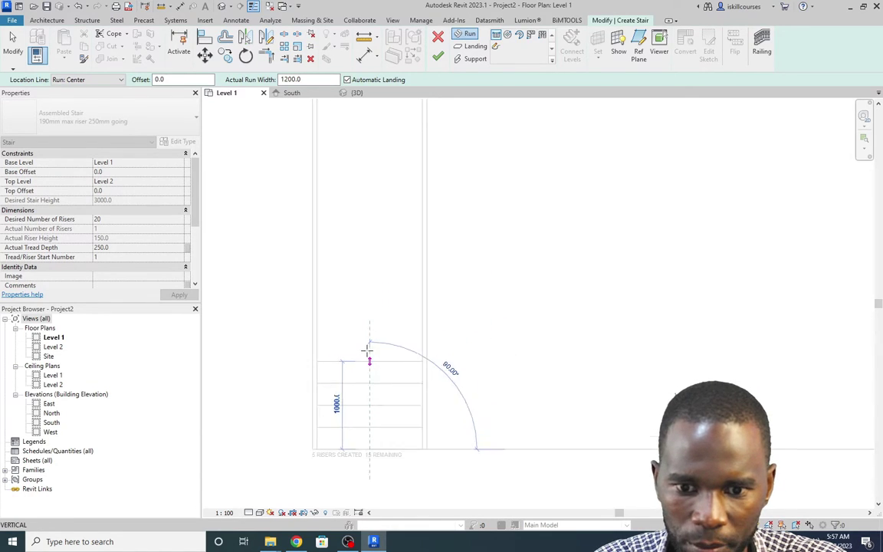
pyautogui.scroll(1, 369, 344)
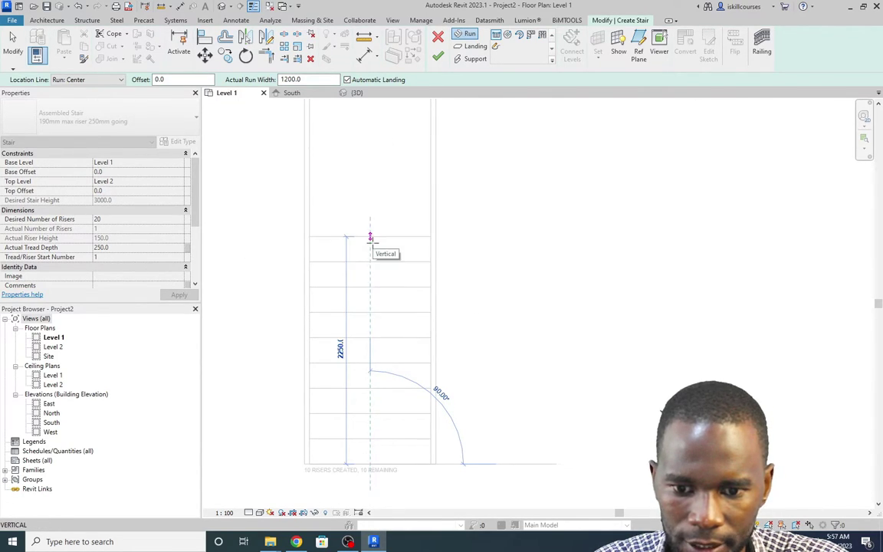
pyautogui.click(371, 240)
pyautogui.scroll(-2, 345, 290)
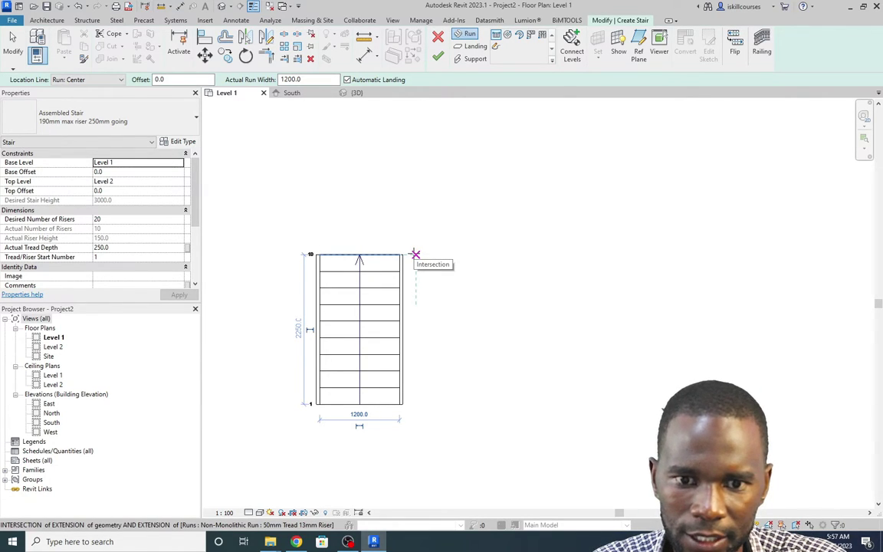
# Set Location Line to Run: Right and draw the second 10-riser run beside the first.
pyautogui.click(415, 254)
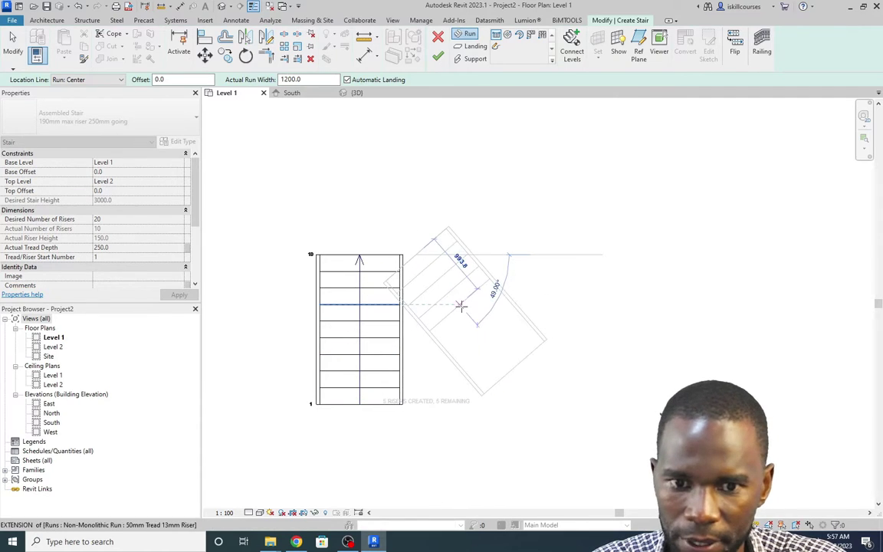
pyautogui.press('Escape')
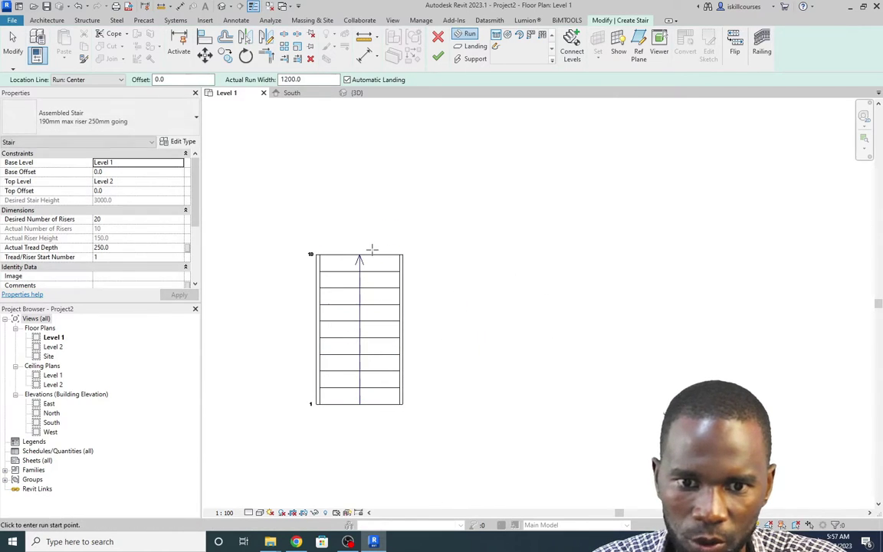
pyautogui.click(122, 79)
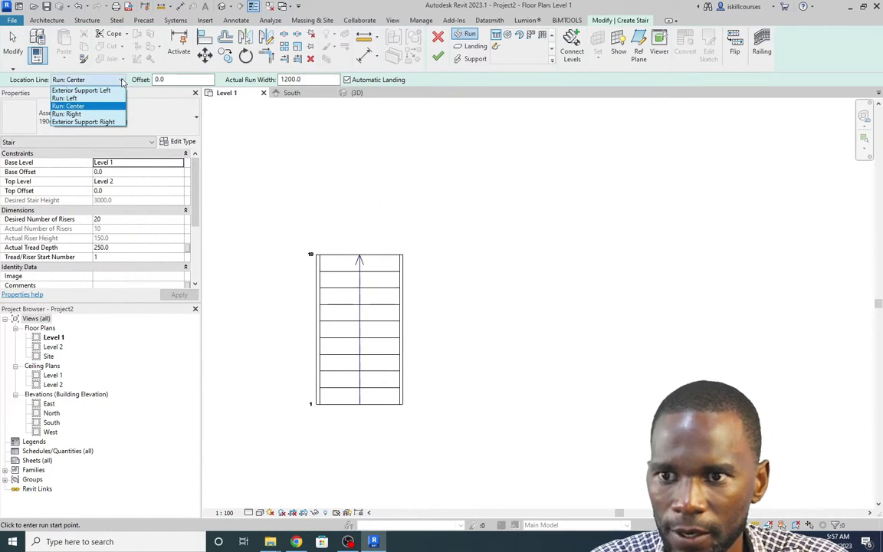
pyautogui.click(69, 114)
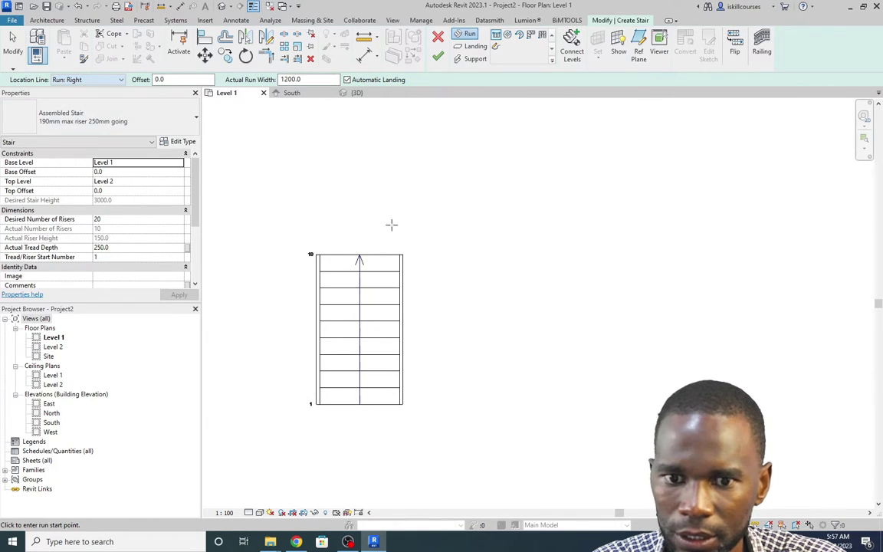
pyautogui.click(421, 256)
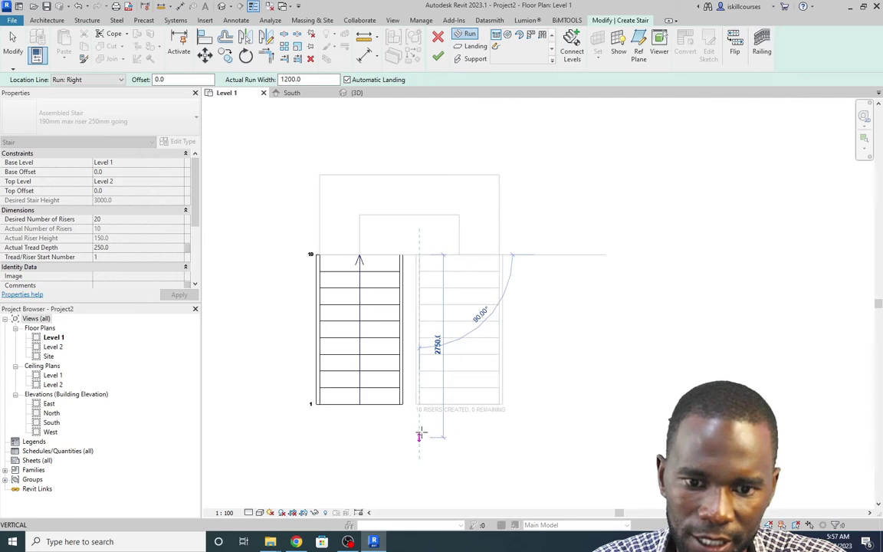
pyautogui.click(418, 414)
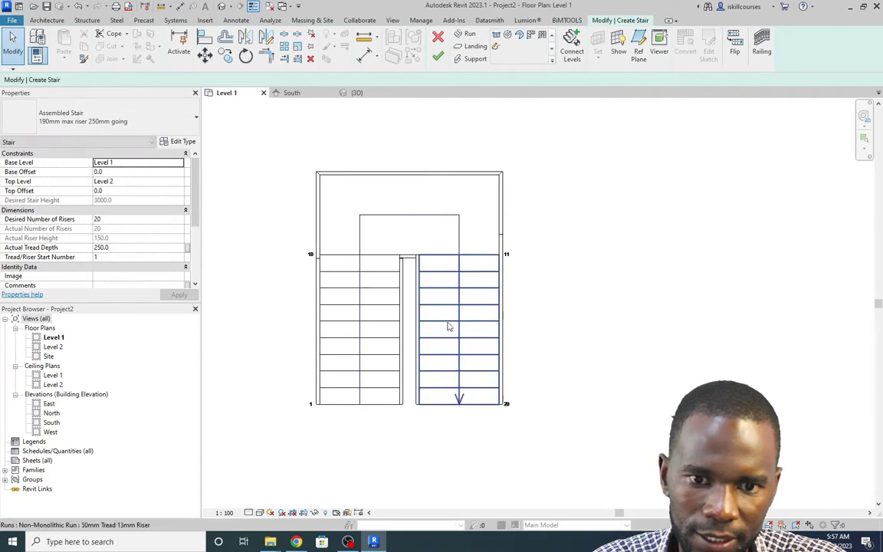
pyautogui.scroll(-3, 314, 326)
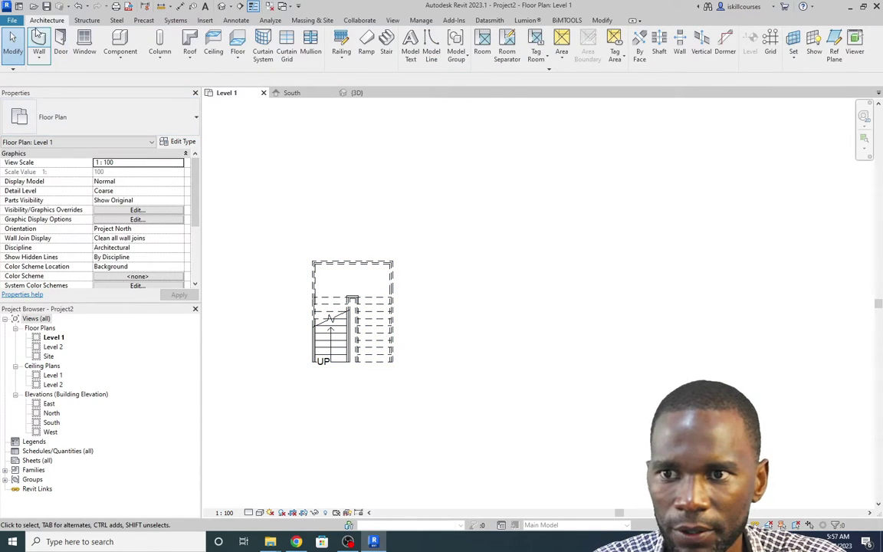
# Draw a straight 17-riser Commercial - Ext Steel Fire escape stair right of the U-shaped stair.
pyautogui.click(385, 42)
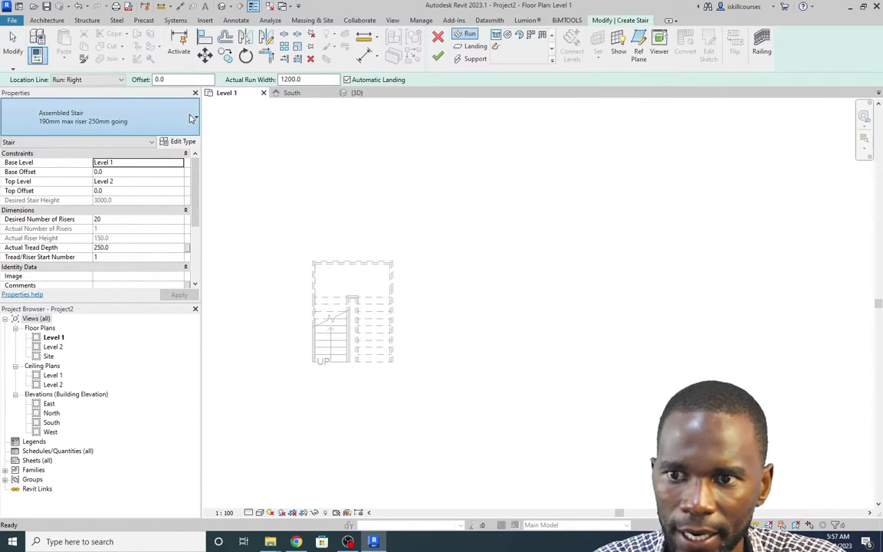
pyautogui.click(191, 119)
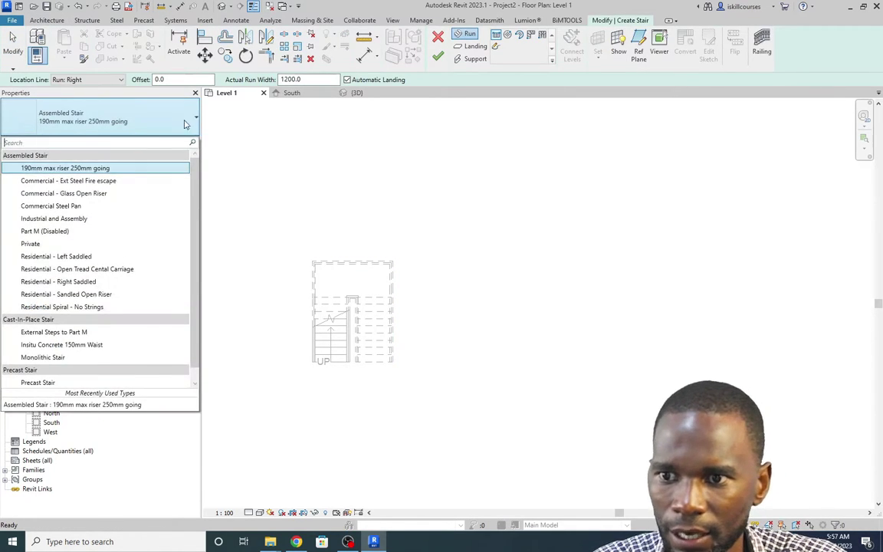
pyautogui.click(73, 182)
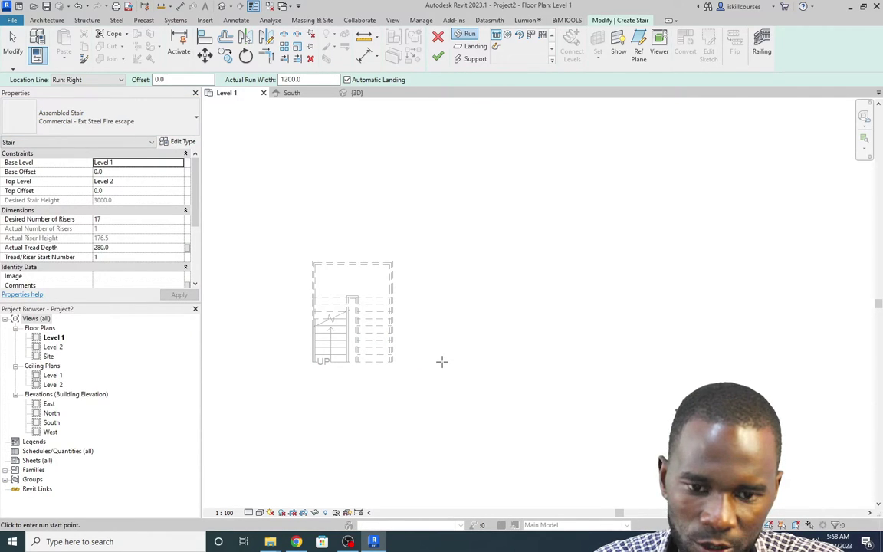
pyautogui.click(441, 361)
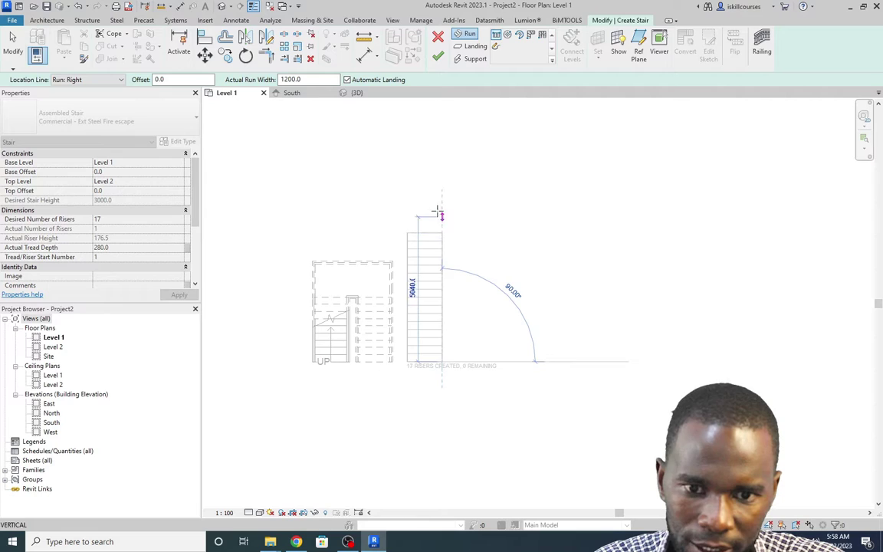
pyautogui.click(442, 172)
pyautogui.press('Escape')
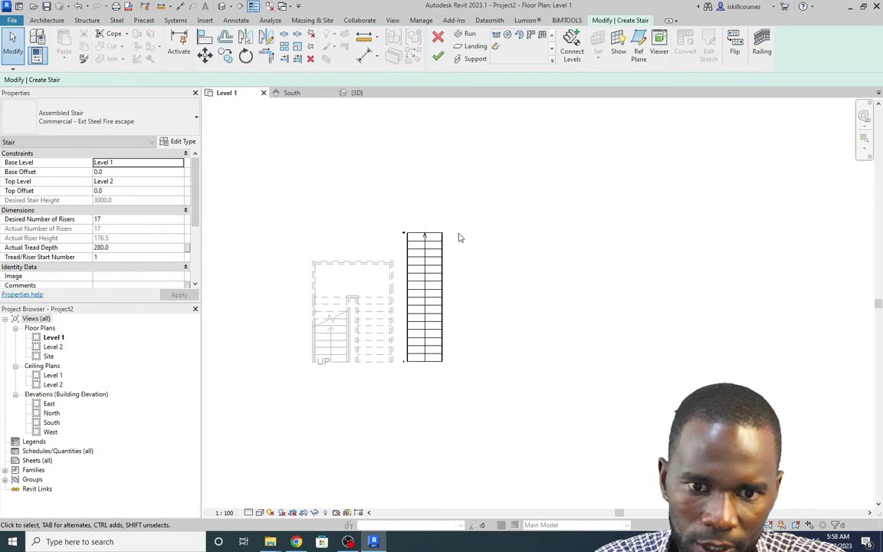
# Finish the fire escape stair, then draw a 14-riser Residential - Open Tread Cental Carriage stair beside it.
pyautogui.click(438, 56)
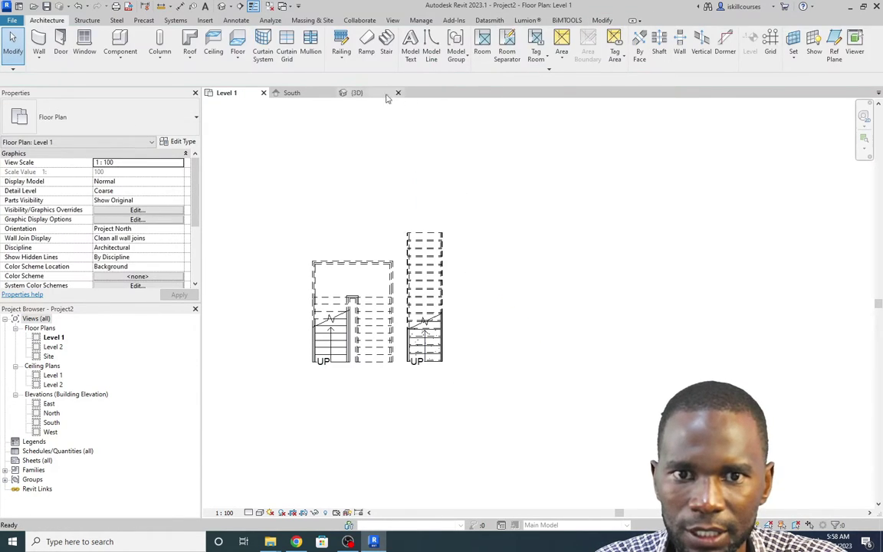
pyautogui.click(386, 42)
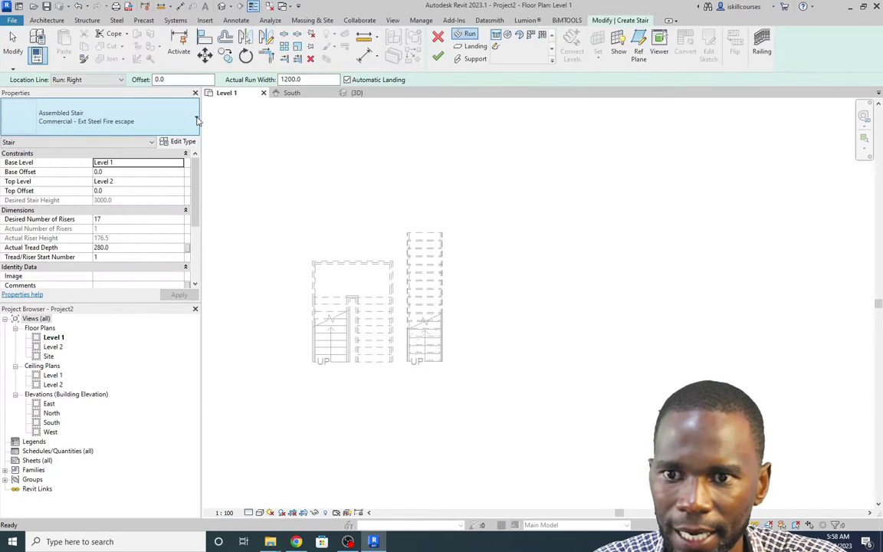
pyautogui.click(197, 120)
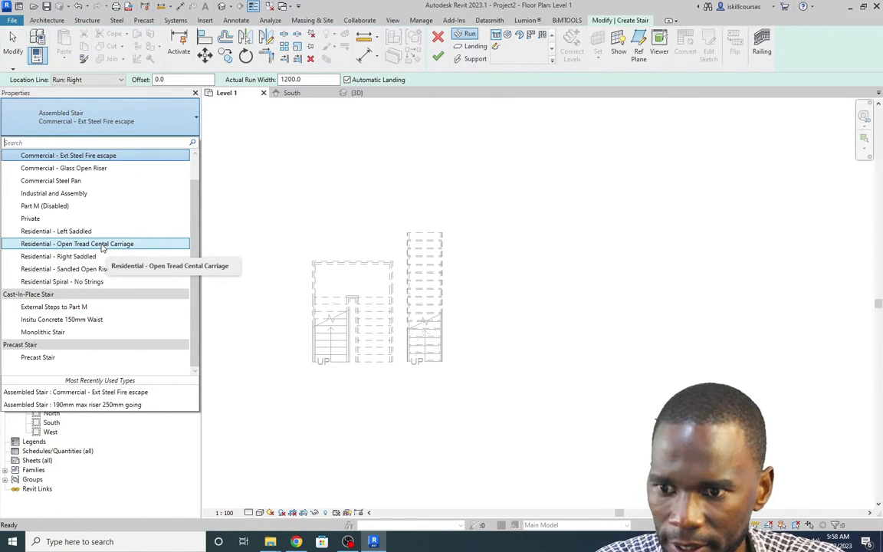
pyautogui.click(102, 245)
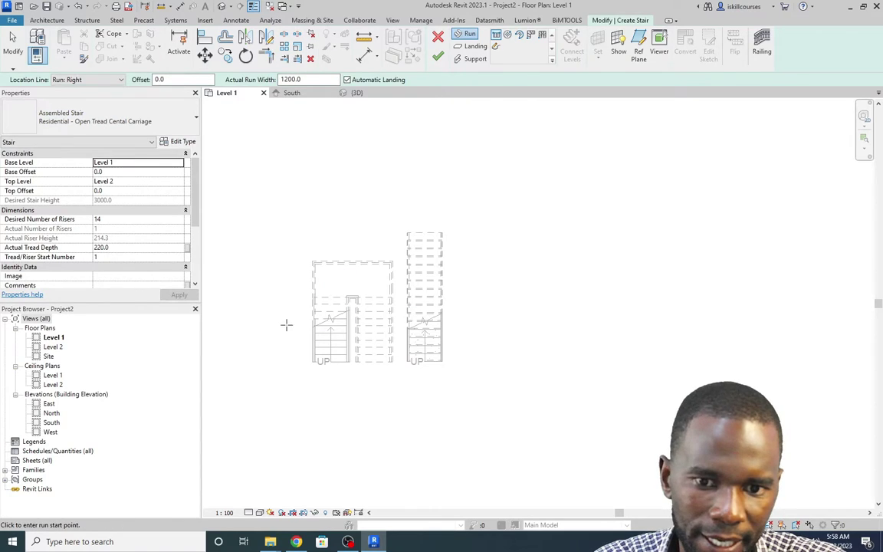
pyautogui.click(509, 365)
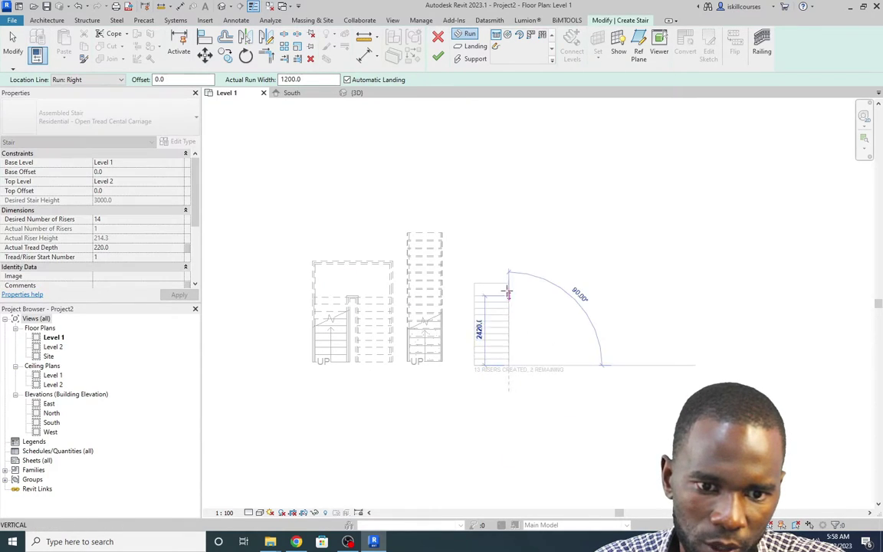
pyautogui.click(508, 196)
pyautogui.click(437, 56)
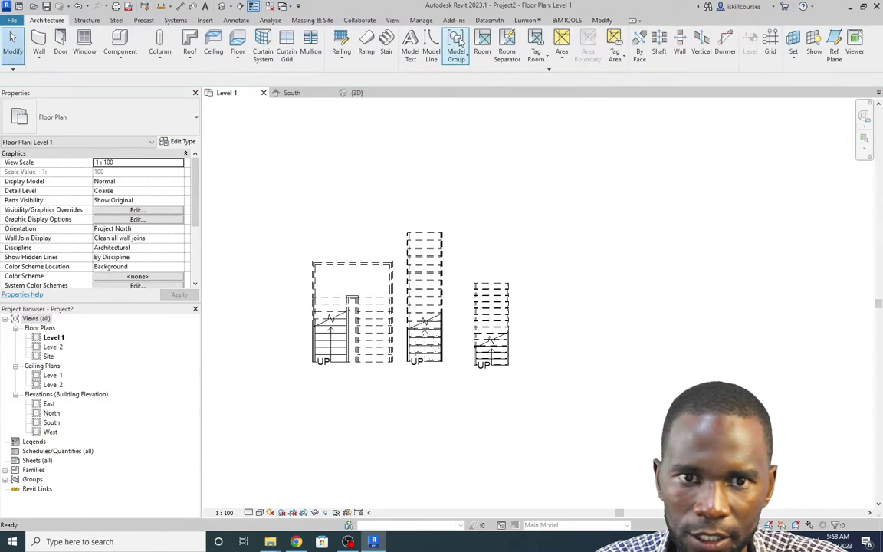
# Draw a U-shaped 17-riser Monolithic Stair with two runs, rightmost of the four stairs.
pyautogui.click(386, 46)
pyautogui.click(153, 118)
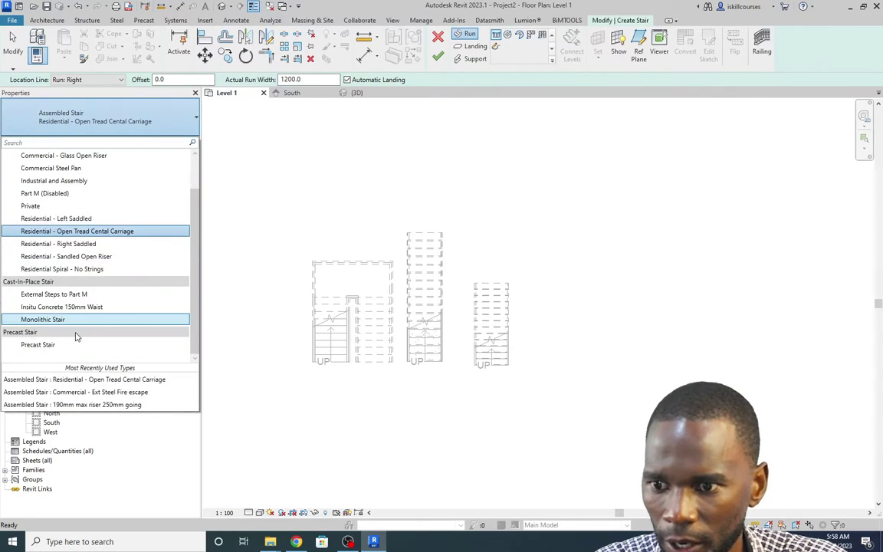
pyautogui.click(44, 319)
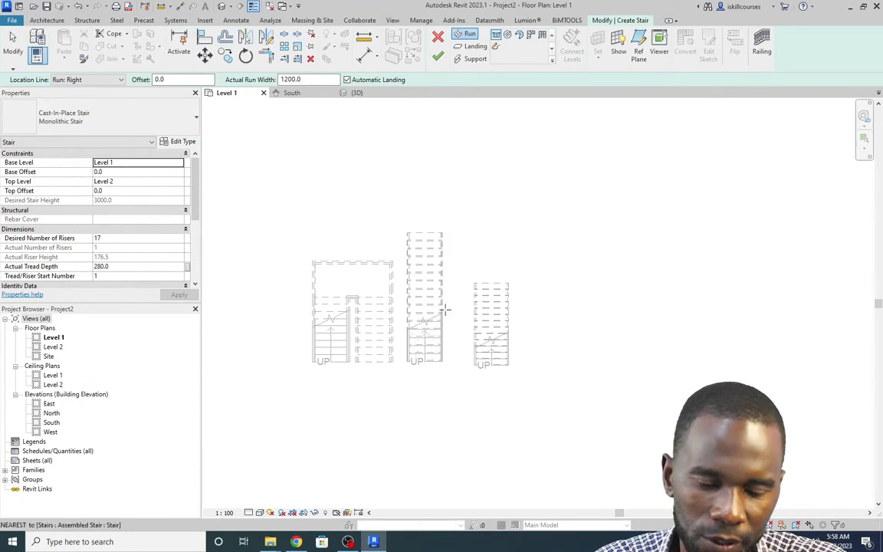
pyautogui.click(572, 366)
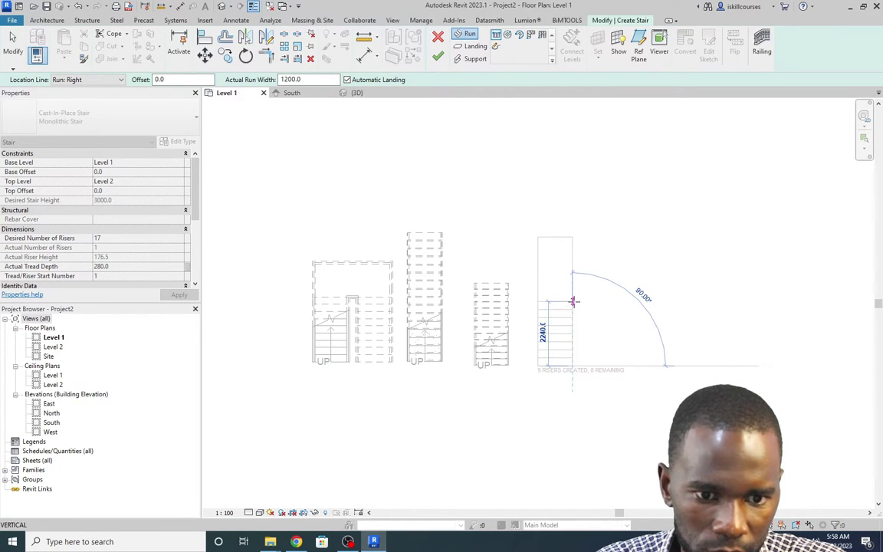
pyautogui.click(574, 295)
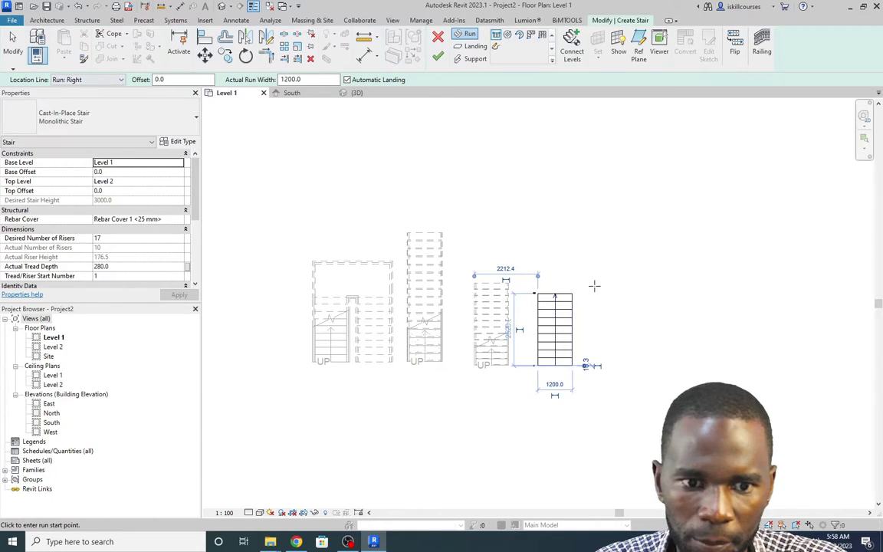
pyautogui.scroll(1, 580, 293)
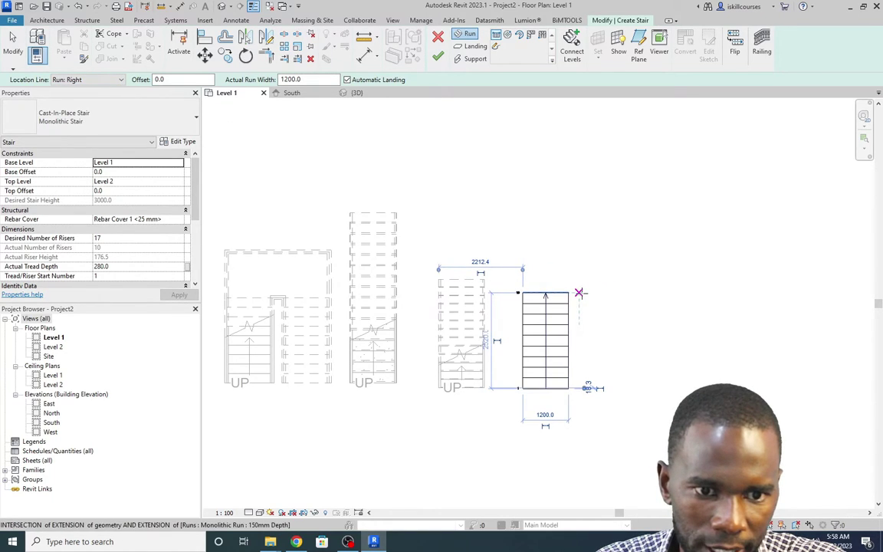
pyautogui.click(581, 293)
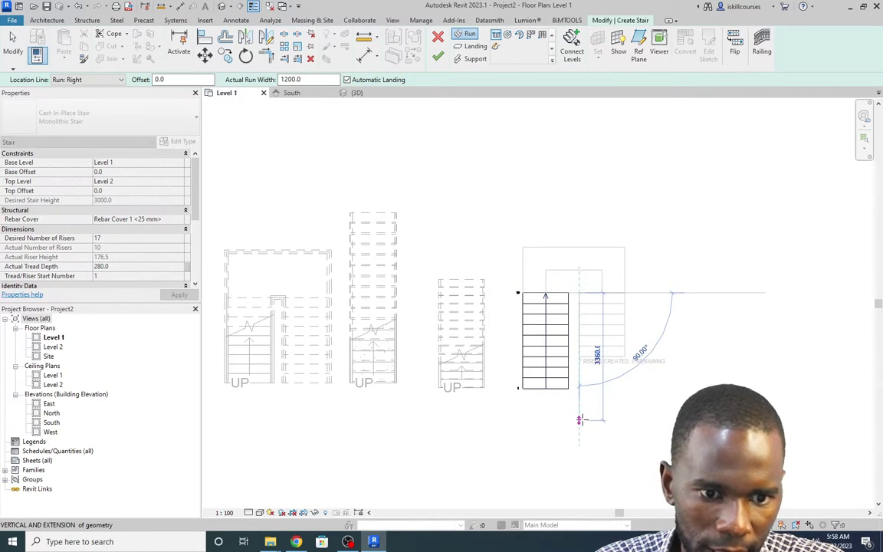
pyautogui.click(581, 419)
pyautogui.press('Escape')
pyautogui.scroll(-2, 475, 230)
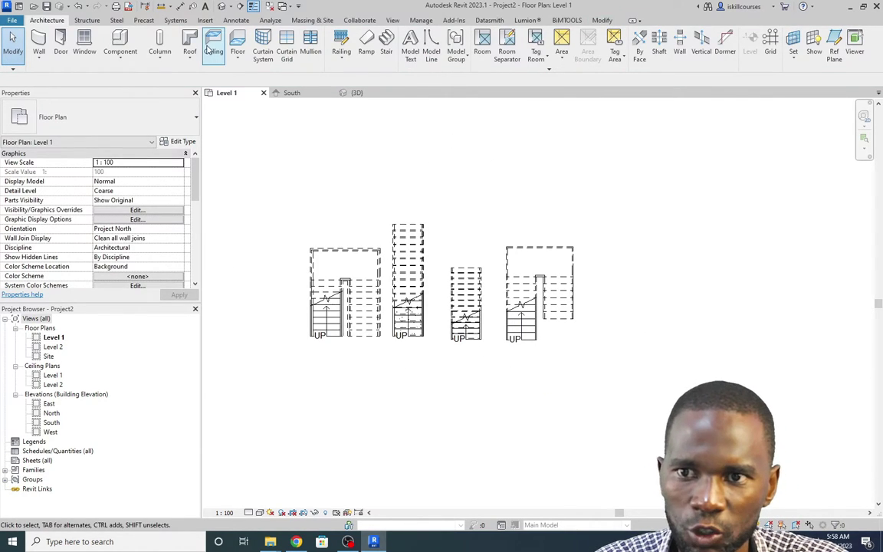
# Open the default 3D view and set its visual style to Shaded.
pyautogui.click(219, 6)
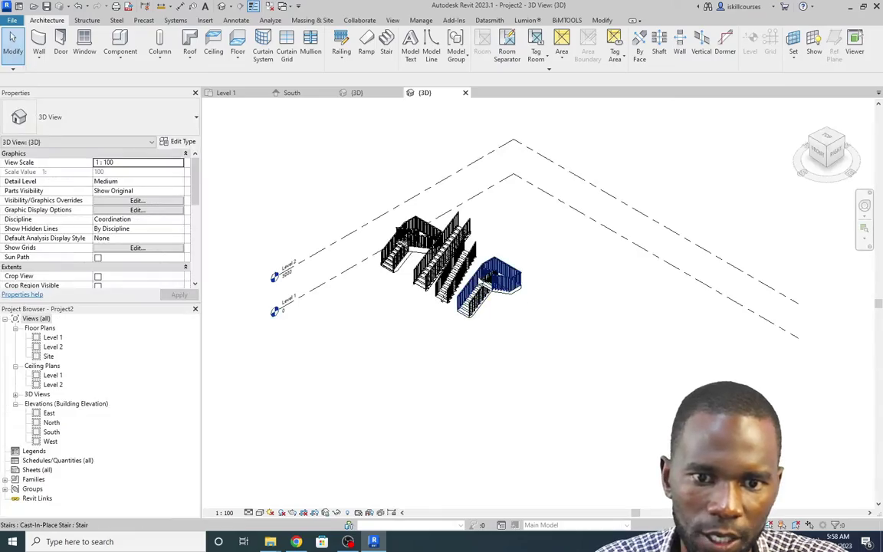
pyautogui.scroll(8, 520, 305)
pyautogui.scroll(-5, 520, 338)
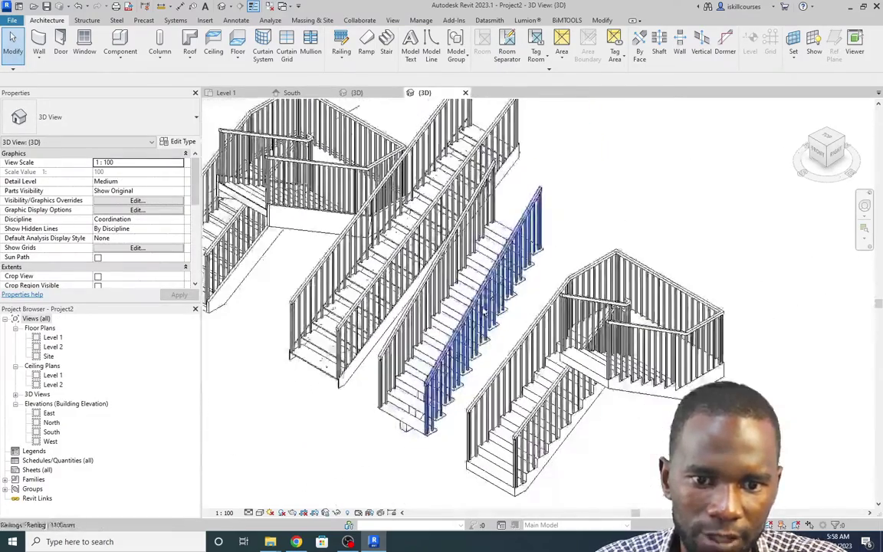
pyautogui.click(259, 512)
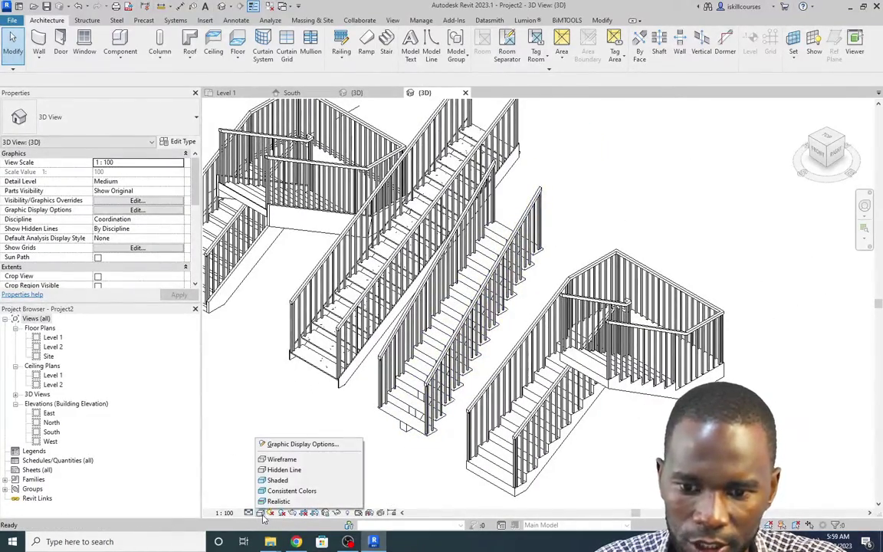
pyautogui.click(286, 480)
pyautogui.scroll(-5, 383, 368)
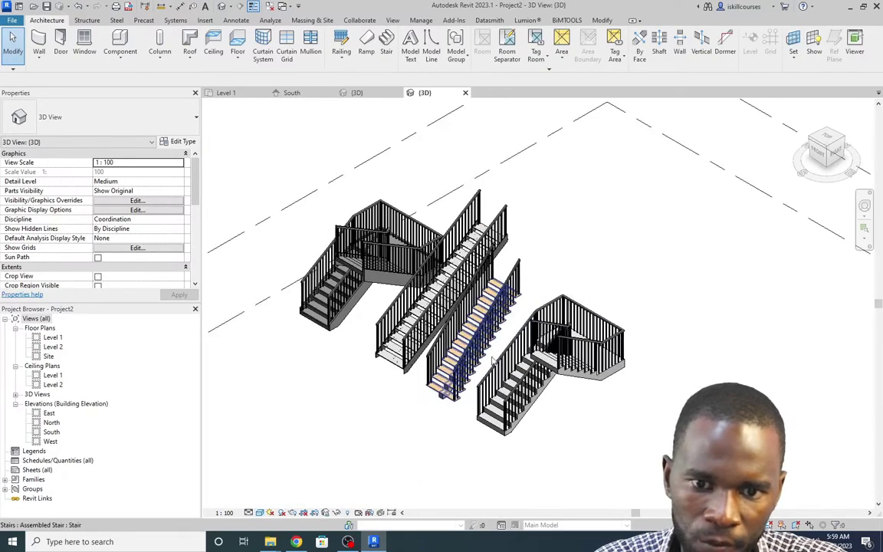
pyautogui.scroll(5, 524, 410)
pyautogui.scroll(3, 523, 405)
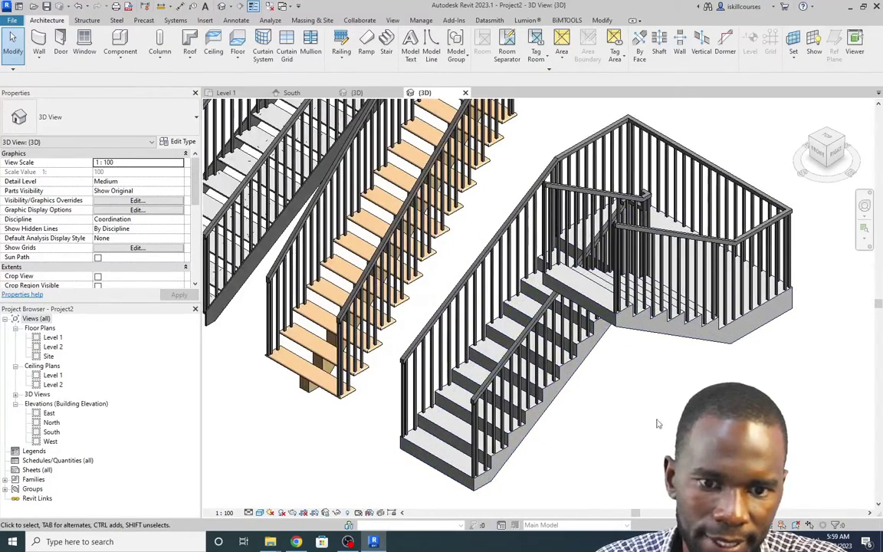
# Delete both railings of the right-hand stair.
pyautogui.click(713, 246)
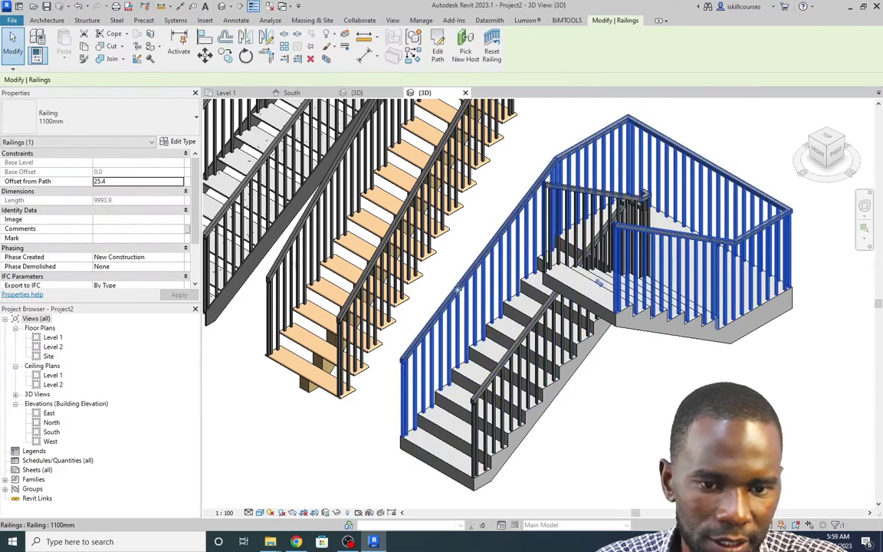
pyautogui.press('Delete')
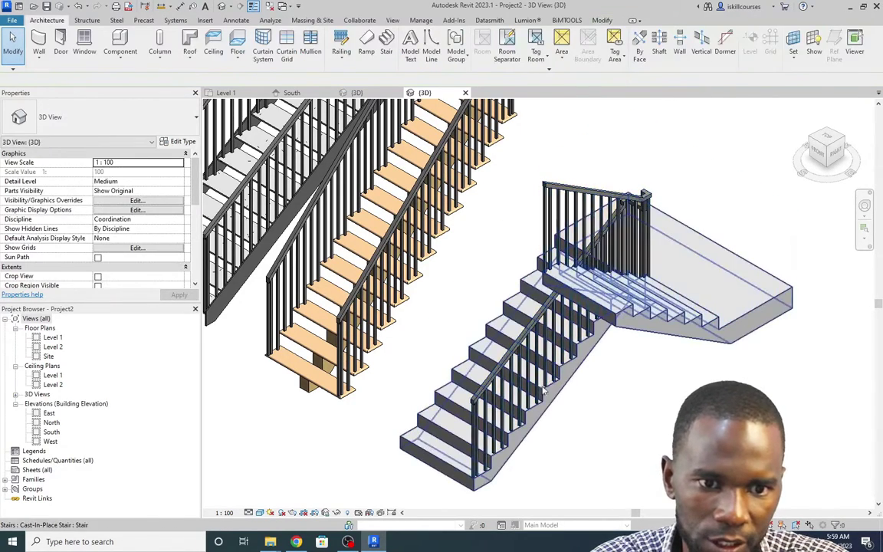
pyautogui.scroll(-4, 572, 158)
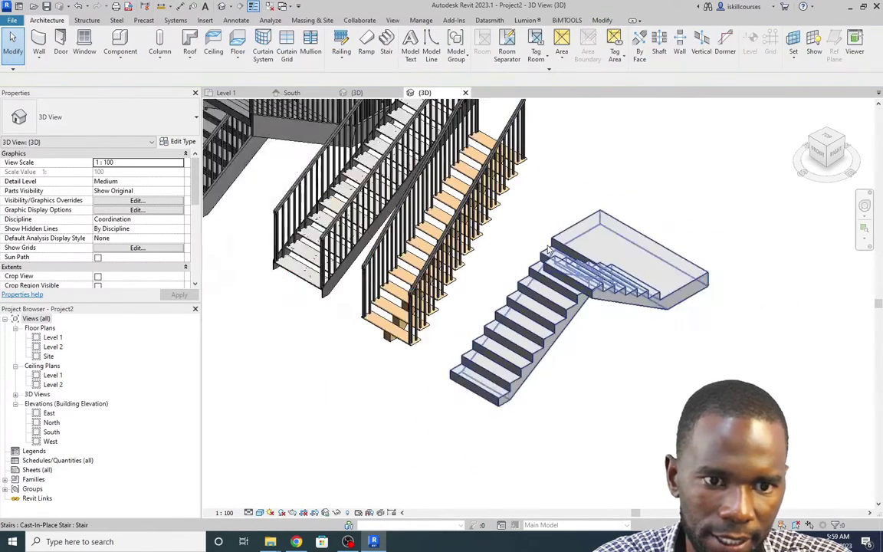
pyautogui.click(529, 136)
pyautogui.press('Delete')
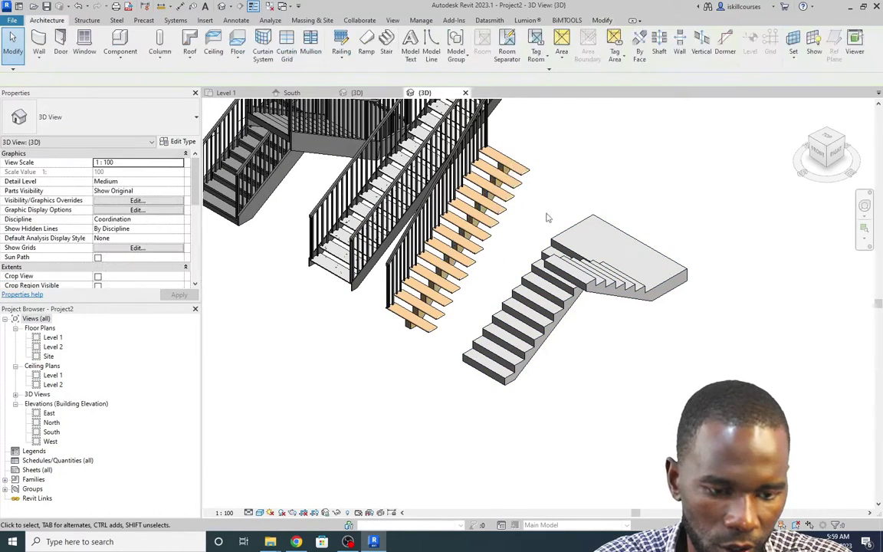
pyautogui.scroll(2, 533, 191)
# Delete the three railings around the middle stairs with orange treads.
pyautogui.click(517, 109)
pyautogui.press('Delete')
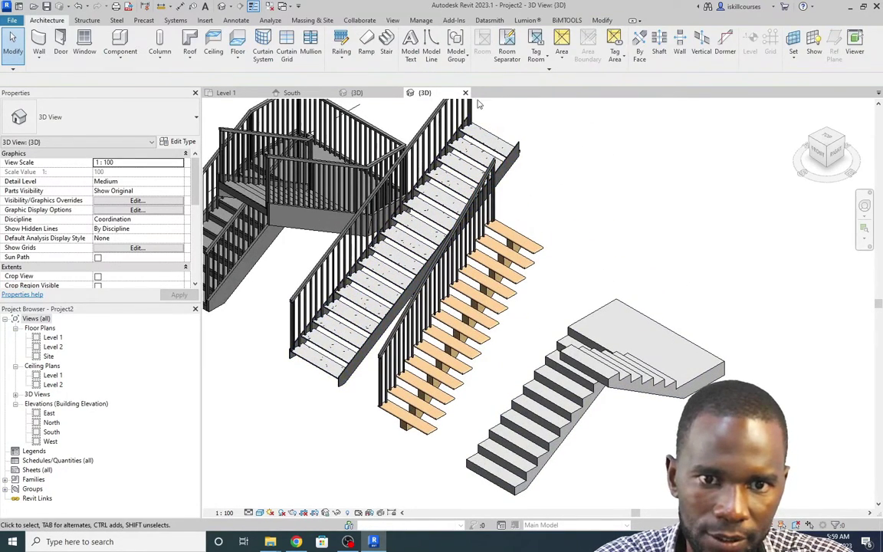
pyautogui.click(470, 107)
pyautogui.press('Delete')
pyautogui.click(493, 187)
pyautogui.press('Delete')
pyautogui.scroll(-1, 531, 299)
# Delete the top-left stair's two remaining railings.
pyautogui.click(371, 154)
pyautogui.press('Delete')
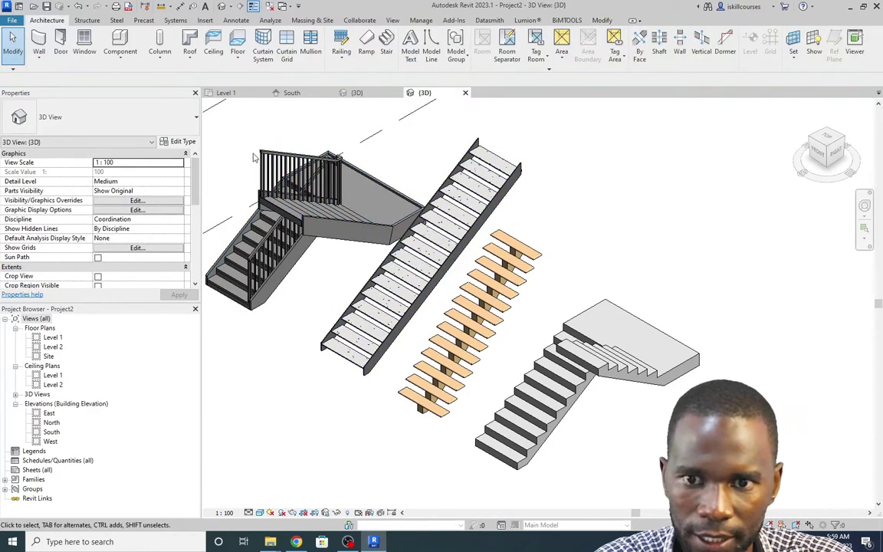
pyautogui.click(256, 157)
pyautogui.press('Delete')
pyautogui.scroll(-2, 518, 364)
pyautogui.scroll(2, 517, 364)
pyautogui.scroll(2, 517, 364)
pyautogui.scroll(-1, 518, 364)
pyautogui.scroll(1, 499, 322)
pyautogui.scroll(-2, 469, 254)
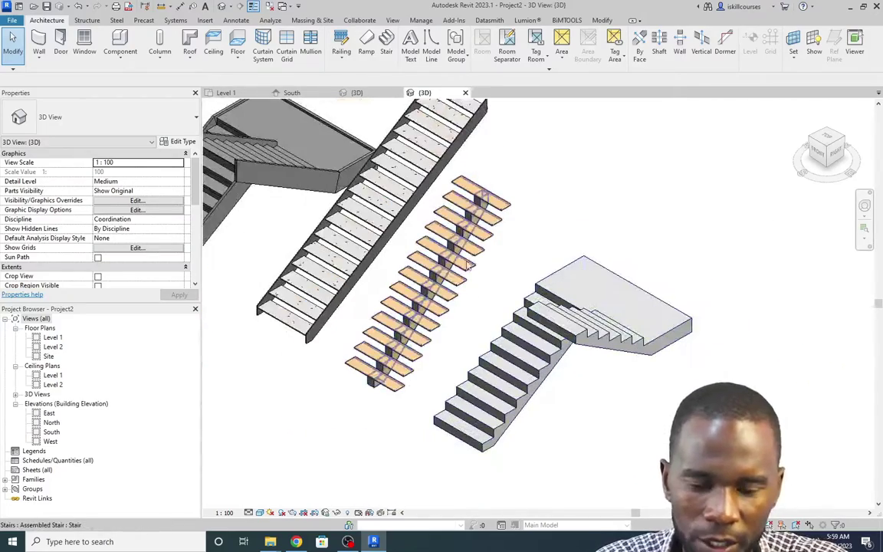
pyautogui.scroll(2, 442, 261)
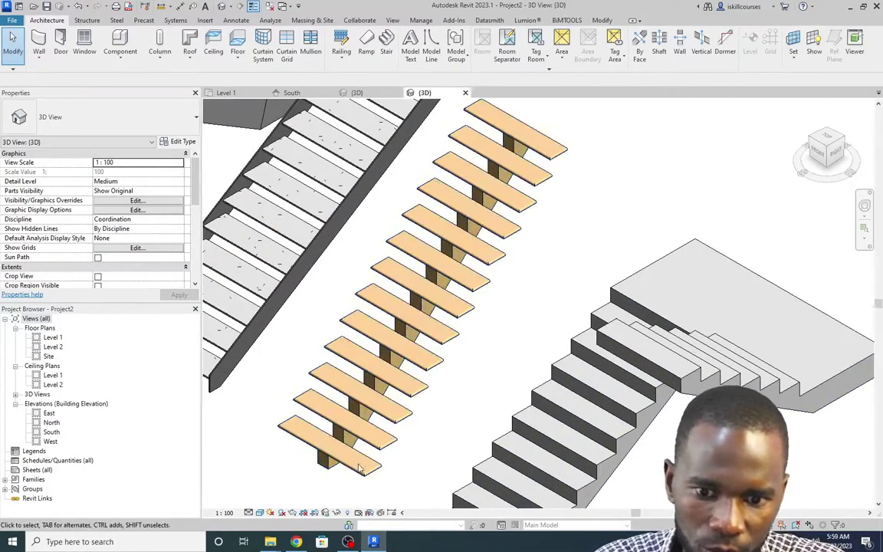
pyautogui.scroll(-3, 463, 230)
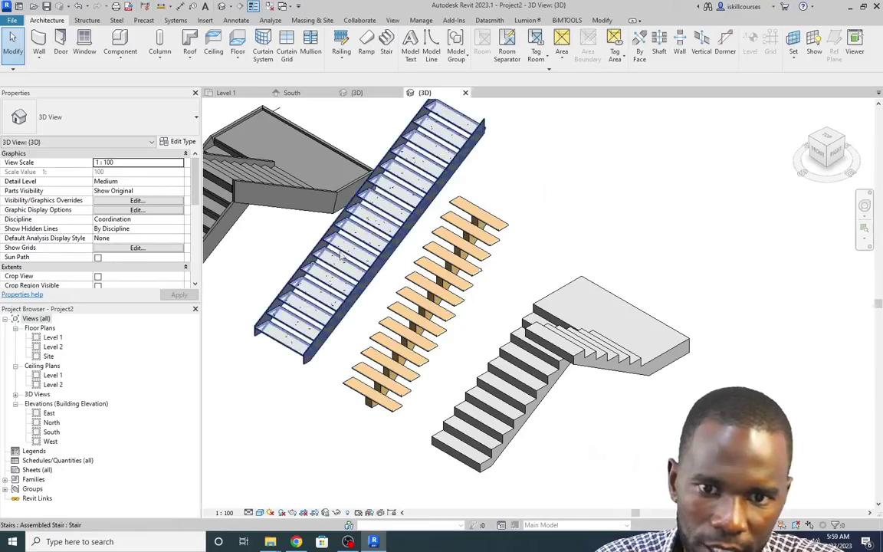
pyautogui.scroll(3, 321, 275)
pyautogui.scroll(-3, 321, 274)
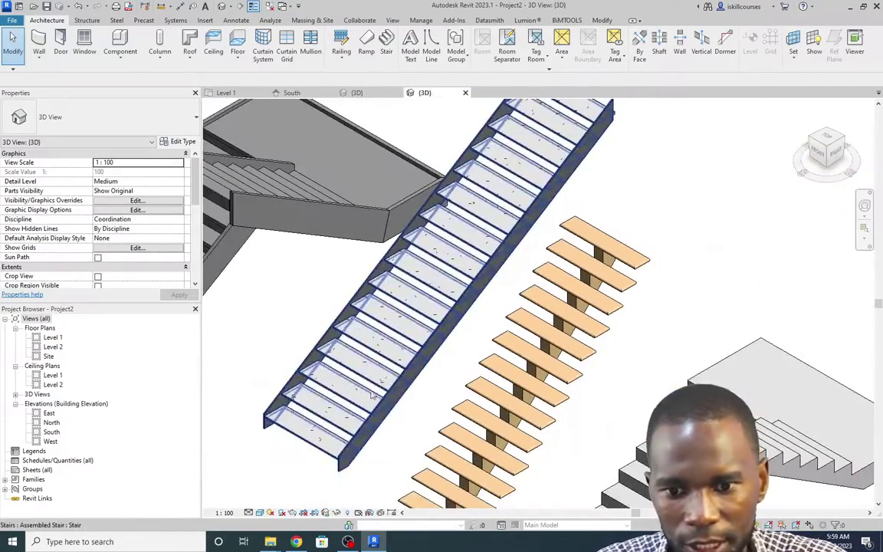
# Centre on the middle stair with the Full Navigation Wheel and orbit to an elevated view.
pyautogui.keyDown('shift'); pyautogui.moveTo(414, 330); pyautogui.dragTo(498, 337, button='middle'); pyautogui.keyUp('shift')
pyautogui.click(864, 205)
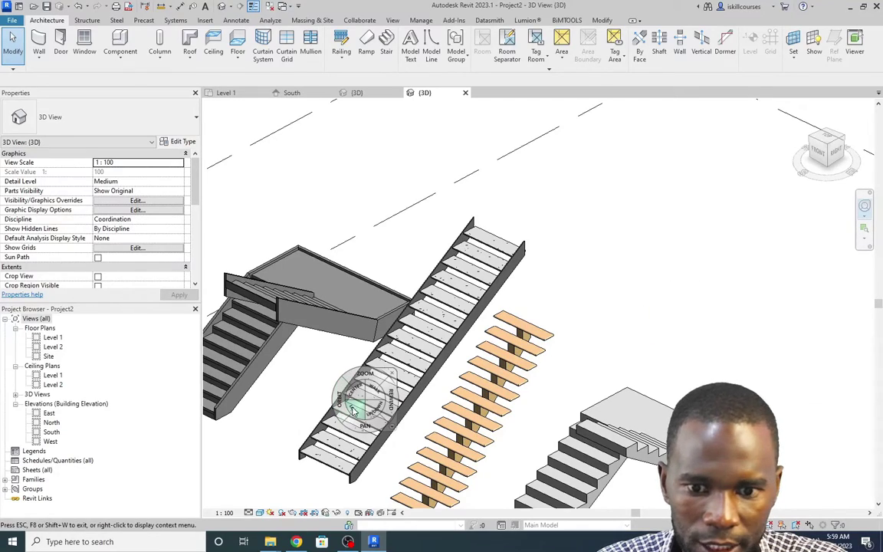
pyautogui.click(352, 381)
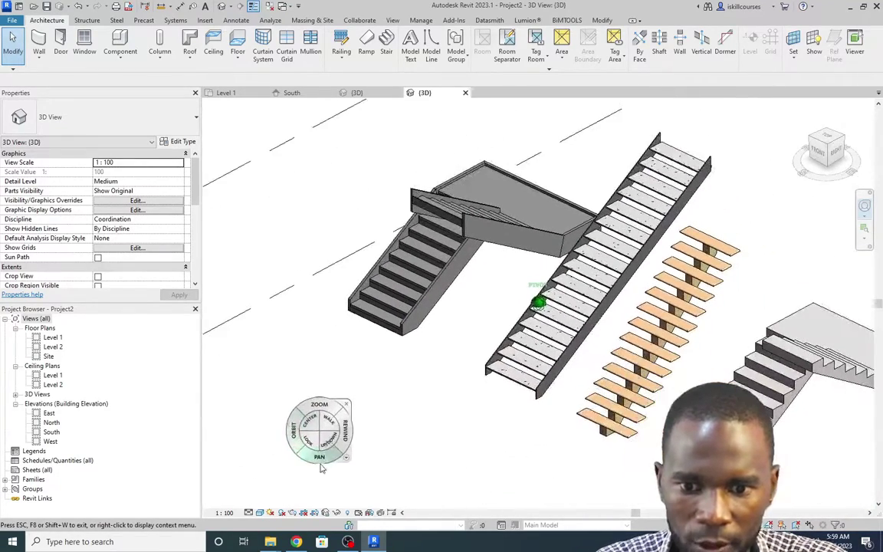
pyautogui.scroll(-2, 245, 368)
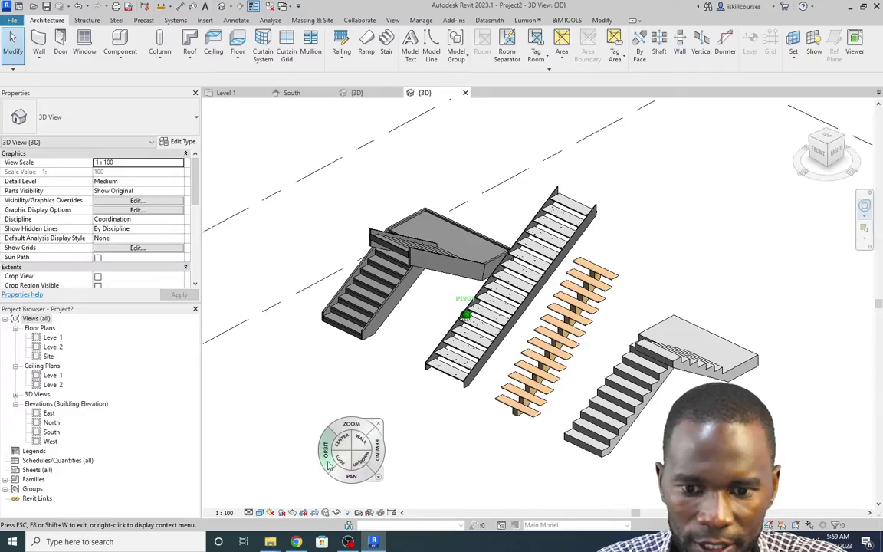
pyautogui.moveTo(328, 463); pyautogui.dragTo(506, 451)
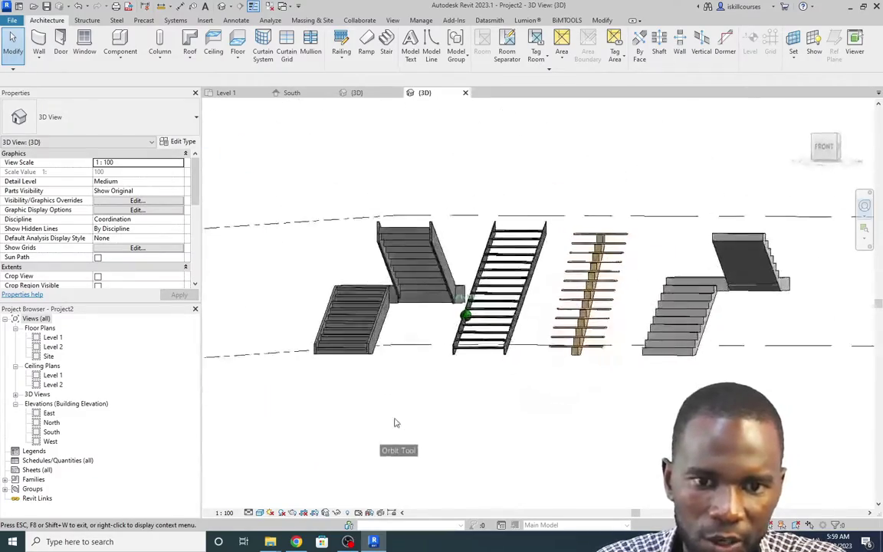
pyautogui.moveTo(391, 423); pyautogui.dragTo(300, 463)
pyautogui.scroll(2, 605, 399)
pyautogui.scroll(-2, 433, 418)
pyautogui.scroll(3, 367, 322)
pyautogui.scroll(-2, 456, 268)
pyautogui.click(663, 190)
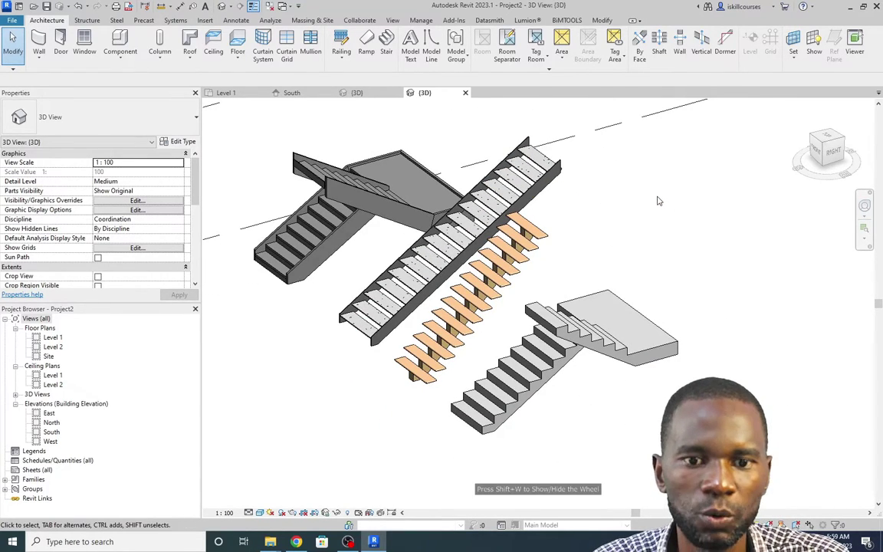